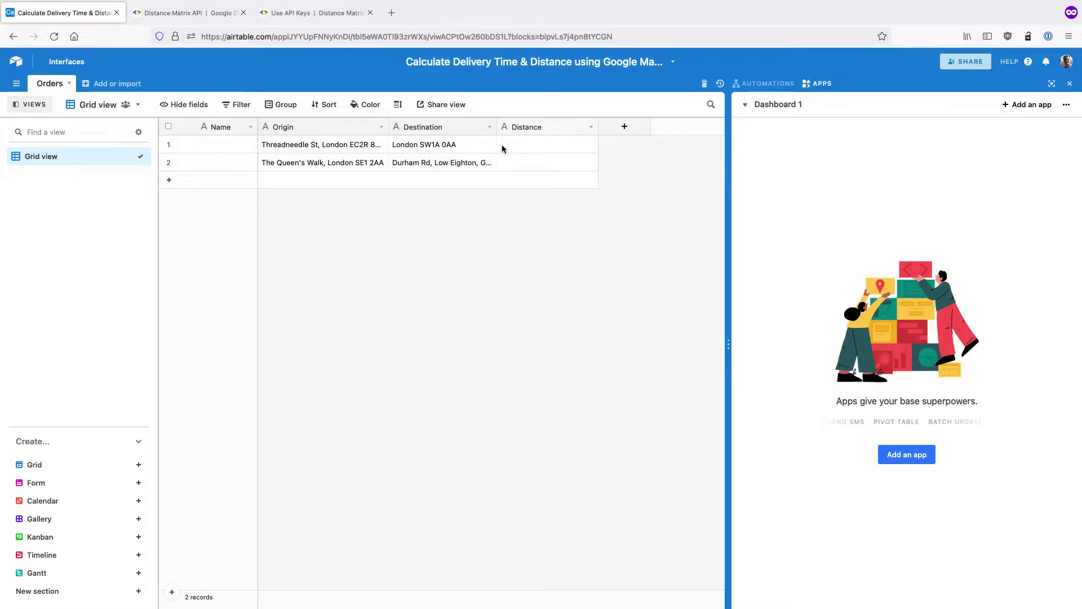
# Step: Create a new grid view named 'To process'
pyautogui.click(139, 467)
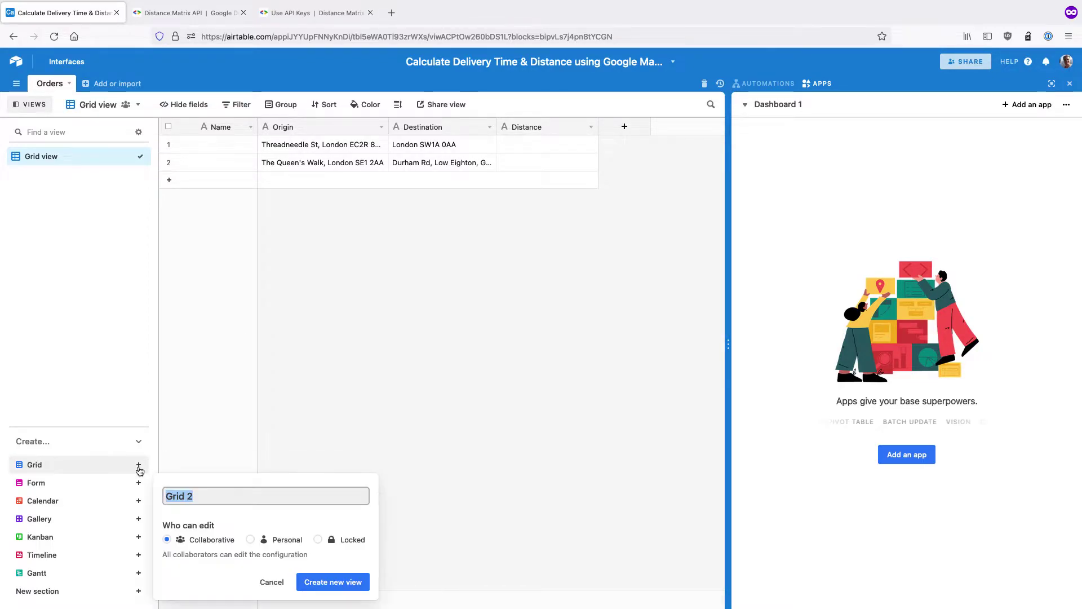
pyautogui.write('To')
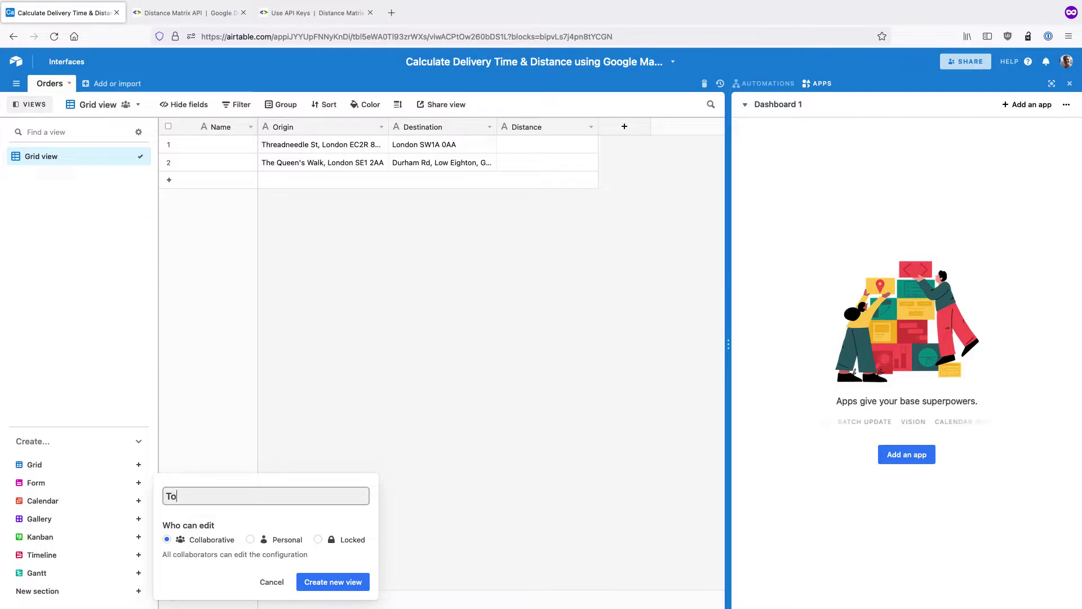
pyautogui.write(' process')
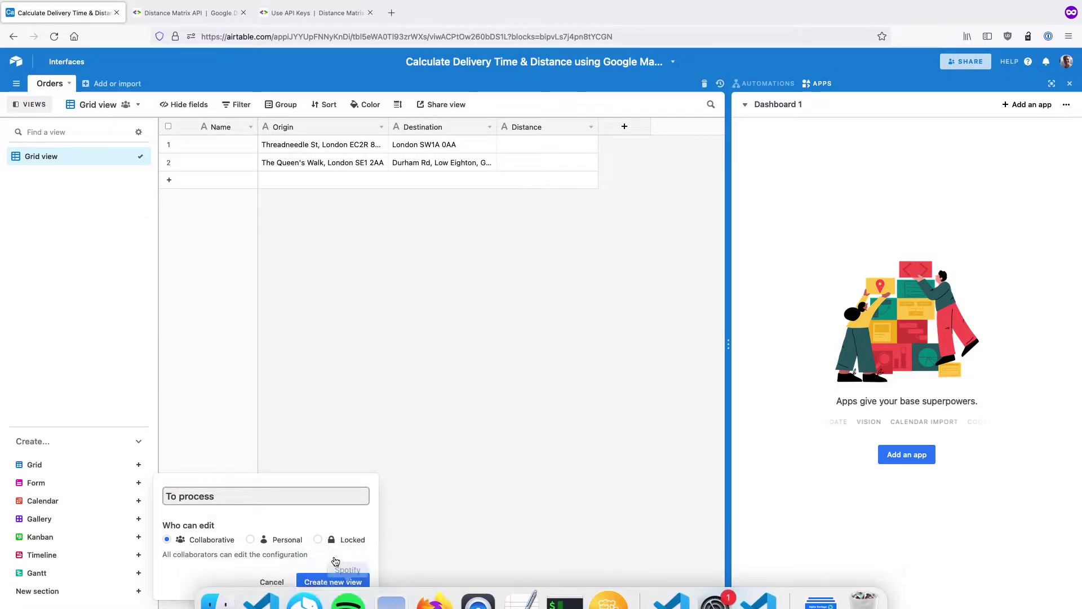
pyautogui.click(333, 582)
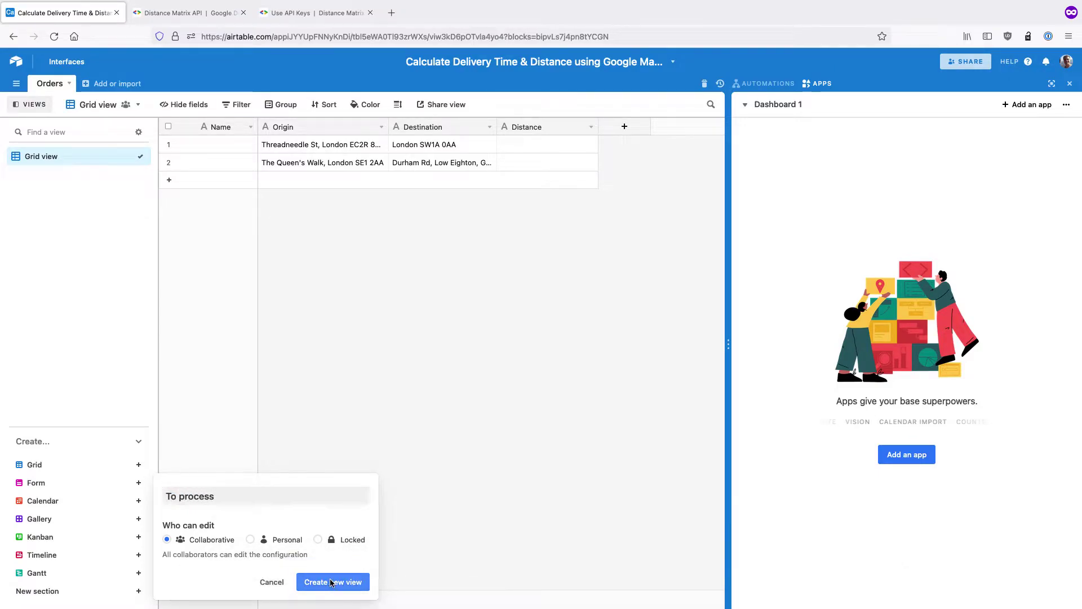
# Step: Filter the view to records where Origin is not empty and Destination is not empty
pyautogui.click(242, 104)
pyautogui.click(281, 150)
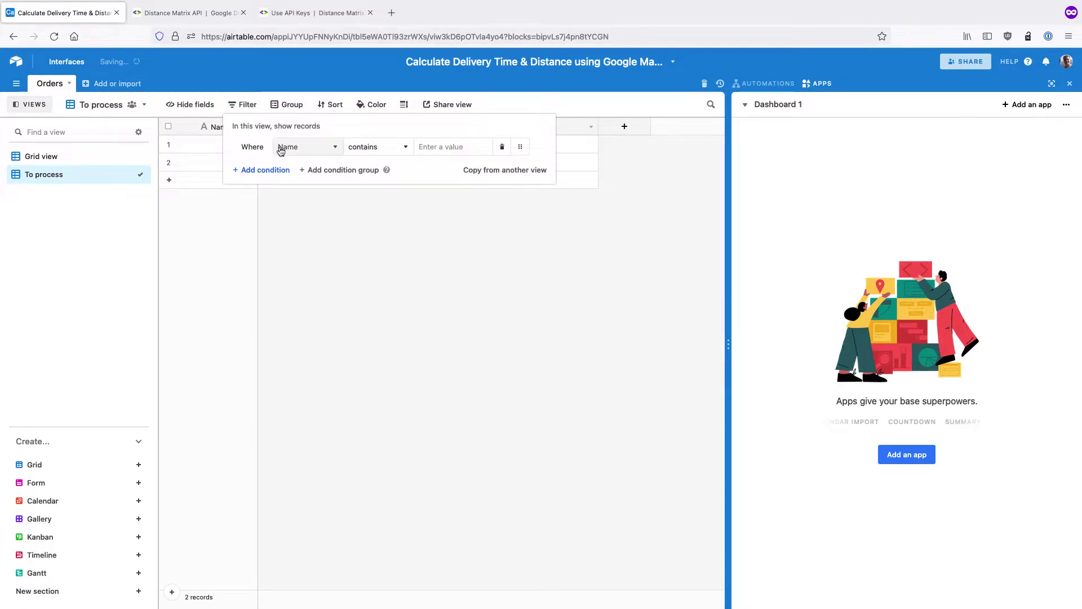
pyautogui.click(309, 151)
pyautogui.click(306, 200)
pyautogui.click(367, 146)
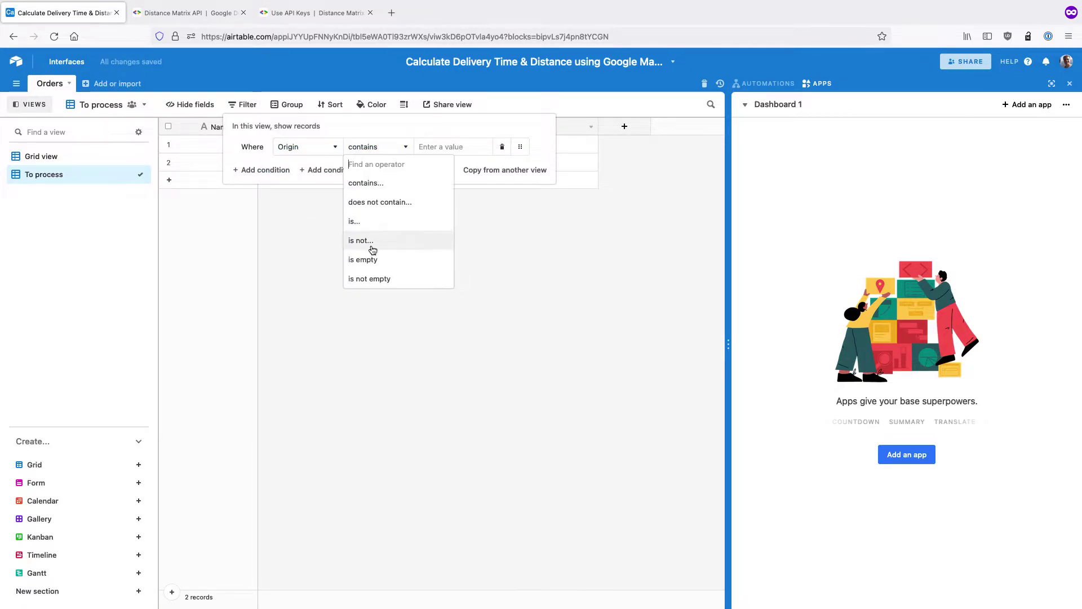
pyautogui.click(370, 279)
pyautogui.click(264, 171)
pyautogui.click(305, 169)
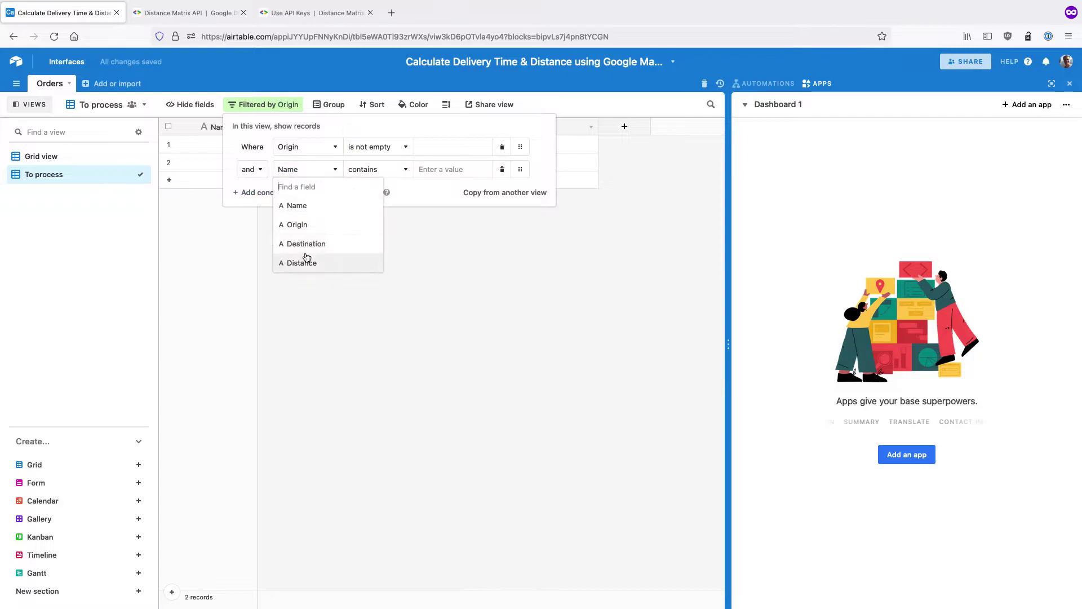
pyautogui.click(308, 252)
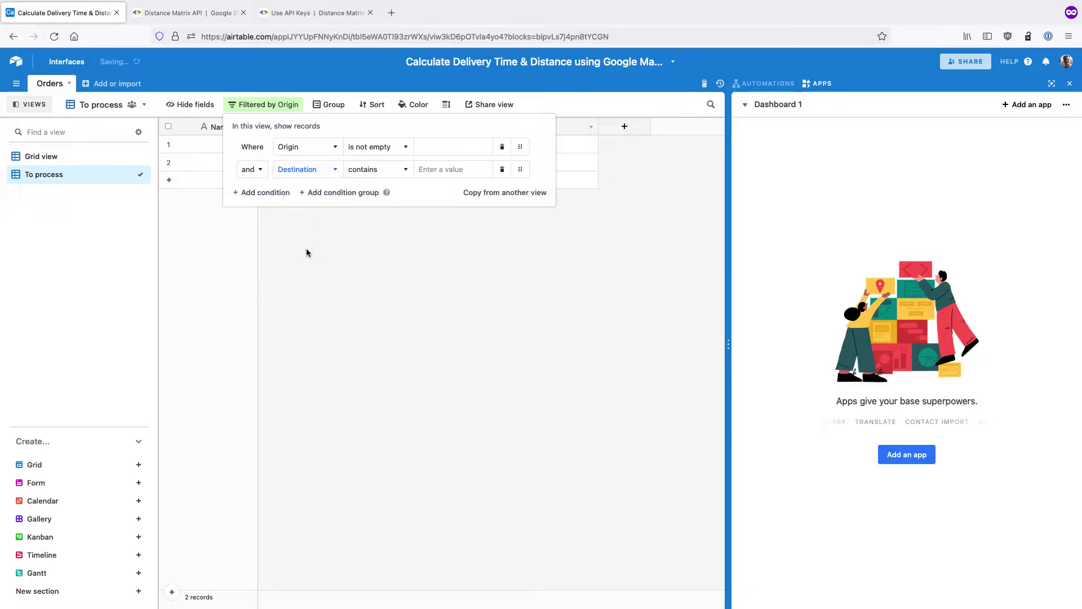
pyautogui.click(398, 169)
pyautogui.click(372, 300)
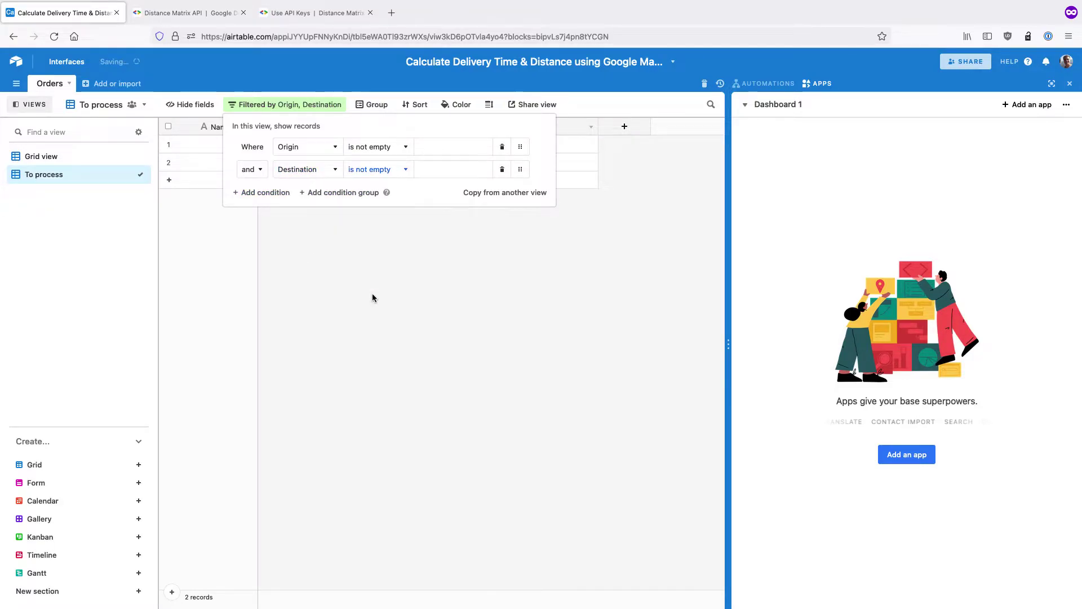
# Step: Add a third filter condition: Distance is empty
pyautogui.click(264, 193)
pyautogui.click(308, 193)
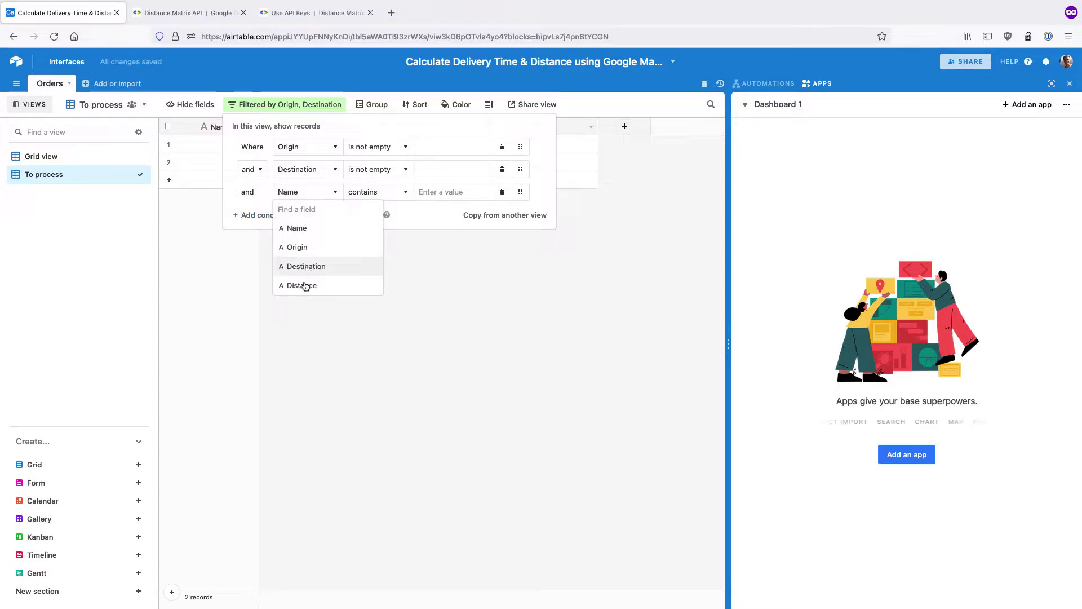
pyautogui.click(308, 285)
pyautogui.click(394, 191)
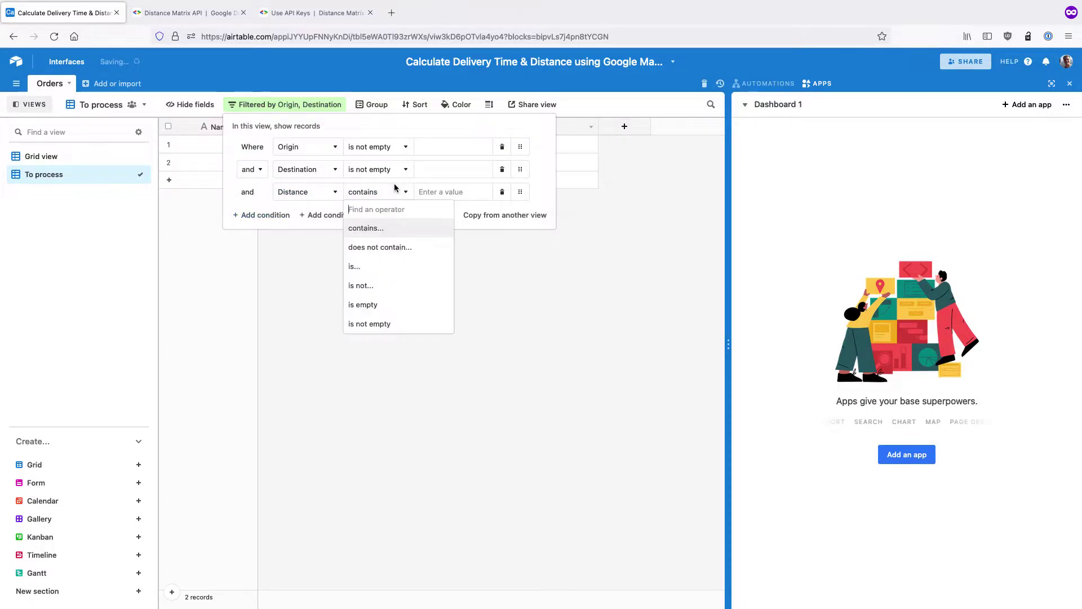
pyautogui.click(370, 304)
pyautogui.click(286, 269)
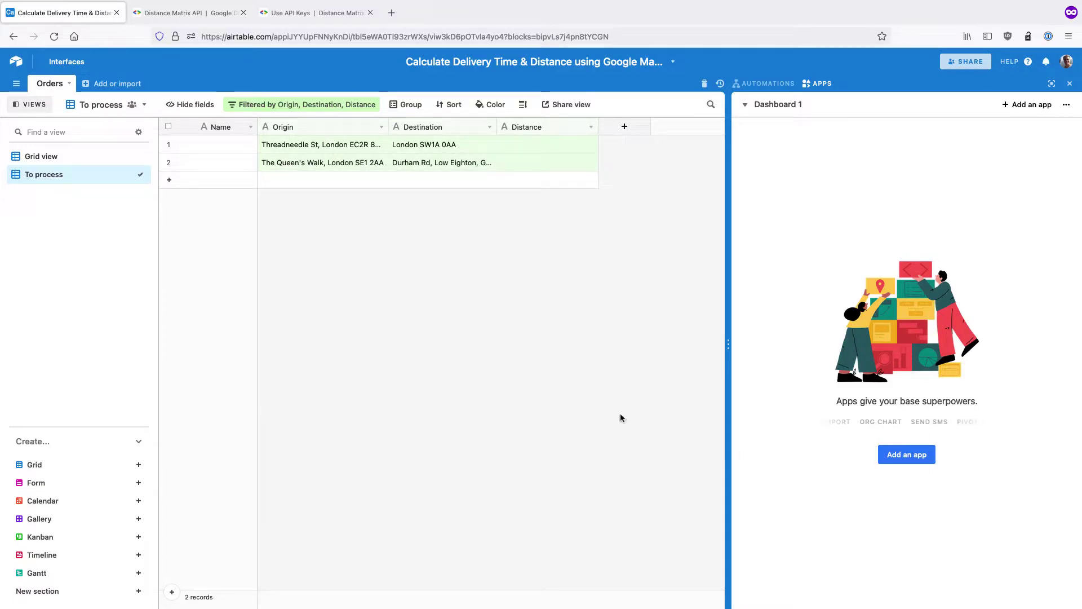
# Step: Find the Data Fetcher app by searching 'fetch' and install it in the base
pyautogui.click(907, 456)
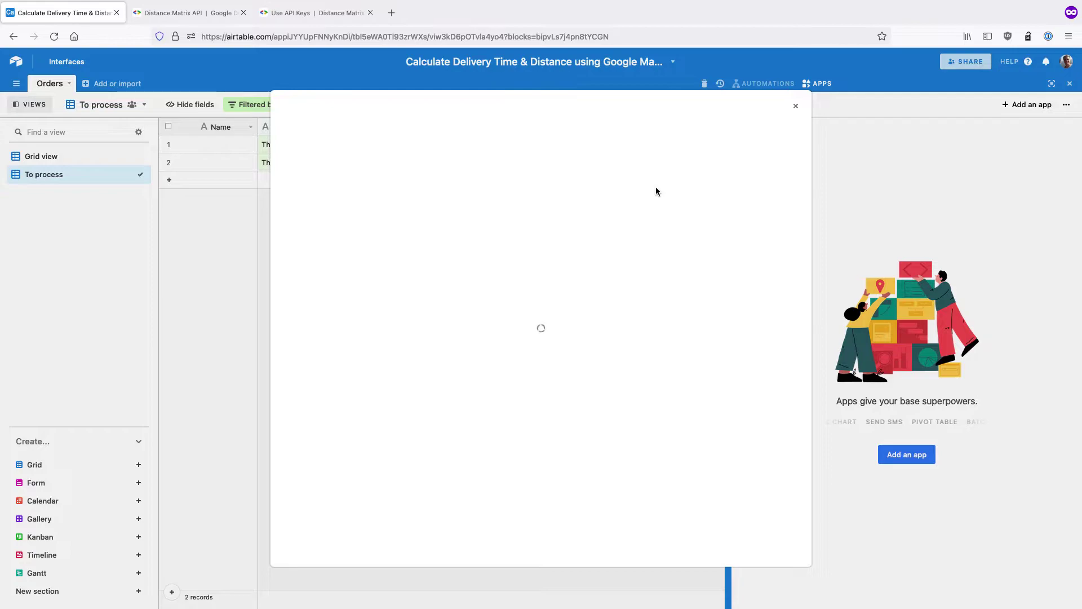
pyautogui.write('fetch')
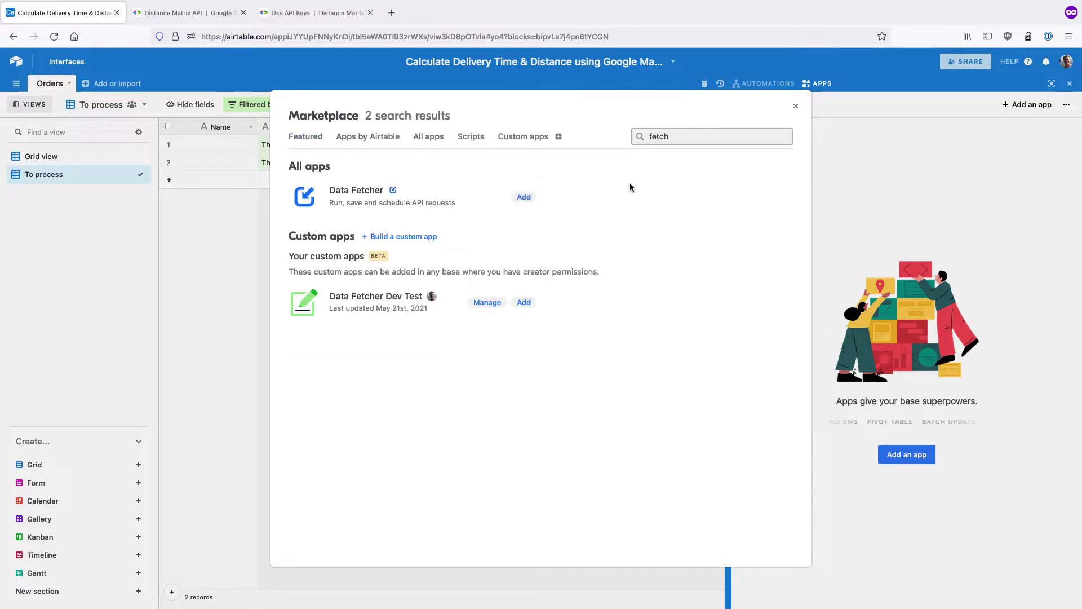
pyautogui.click(523, 197)
pyautogui.click(640, 407)
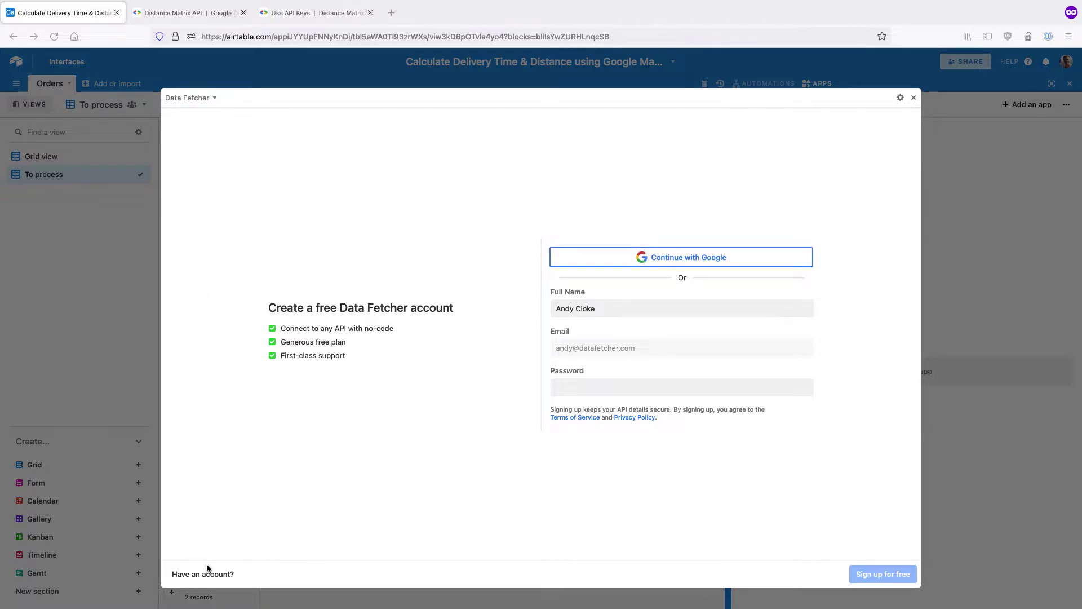
# Step: Sign in to Data Fetcher with the existing account and its saved password
pyautogui.click(203, 575)
pyautogui.click(584, 446)
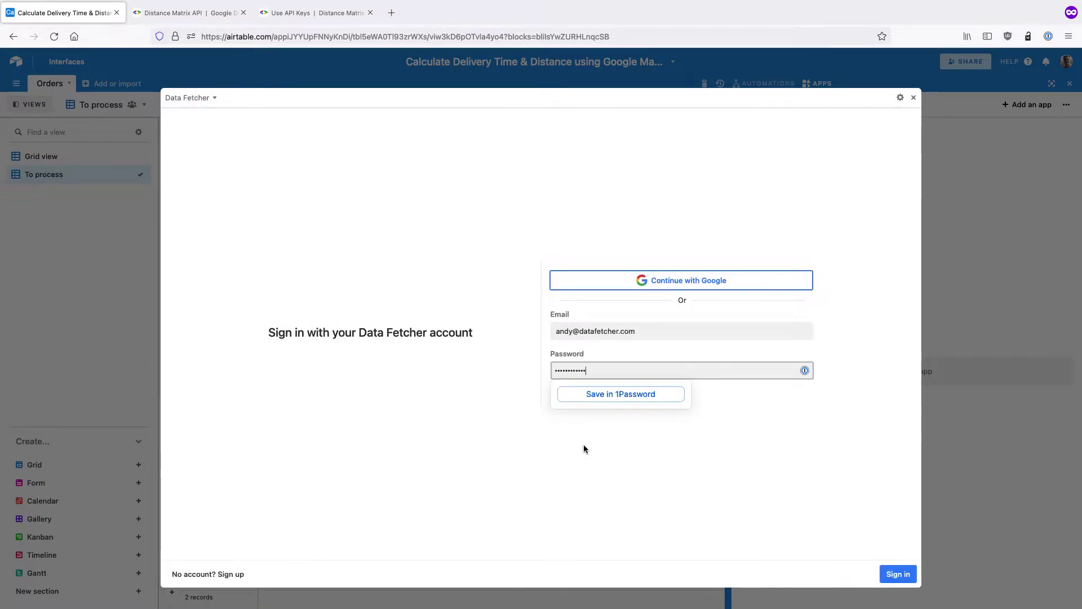
pyautogui.press('Return')
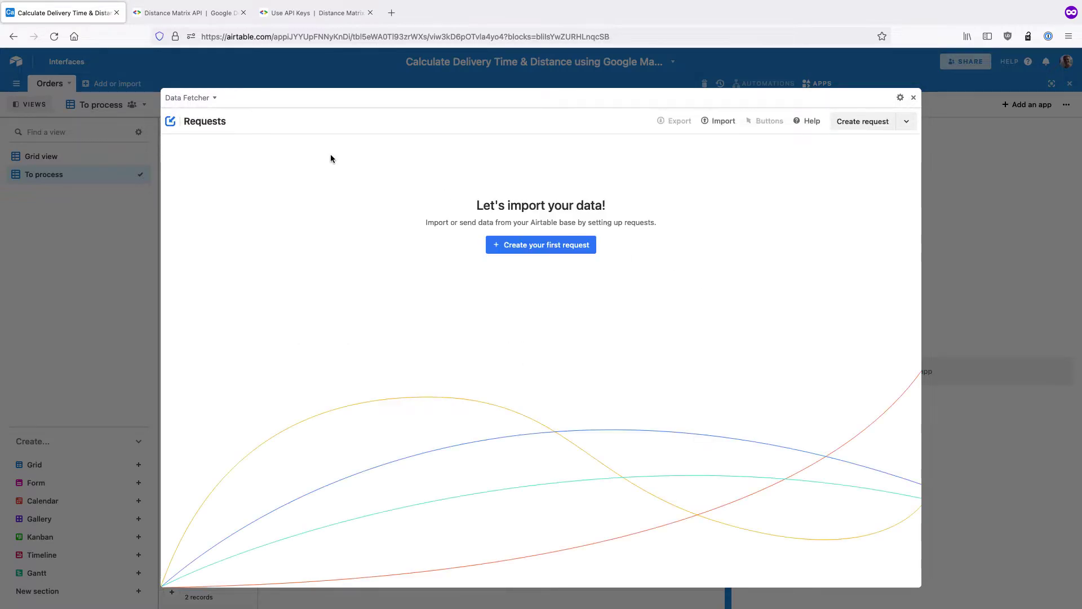
pyautogui.click(517, 244)
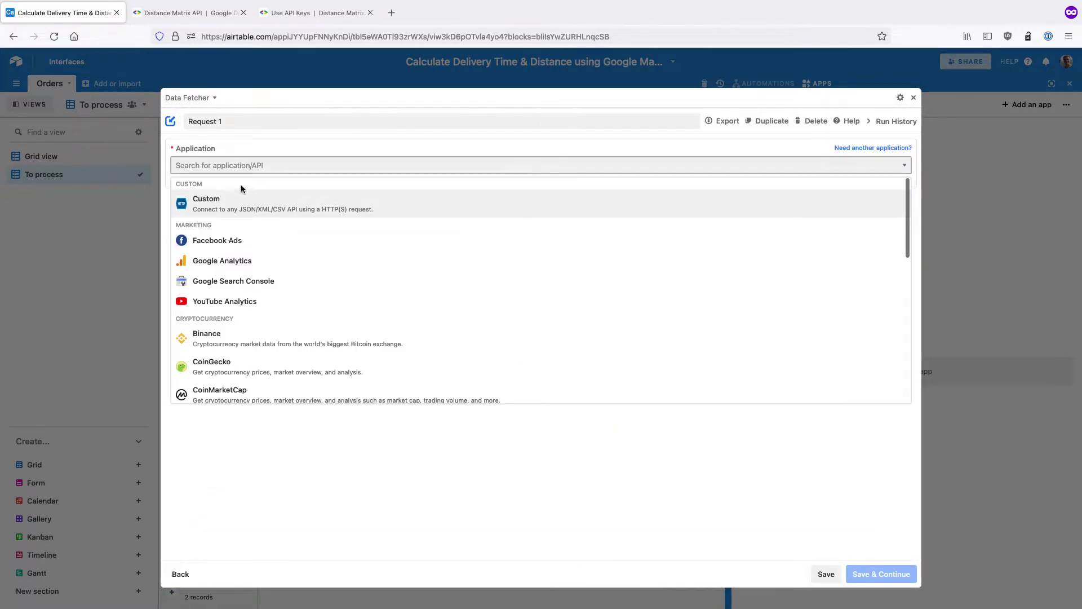
# Step: Search 'map' and pick Google Maps as Request 1's application
pyautogui.write('map')
pyautogui.click(219, 196)
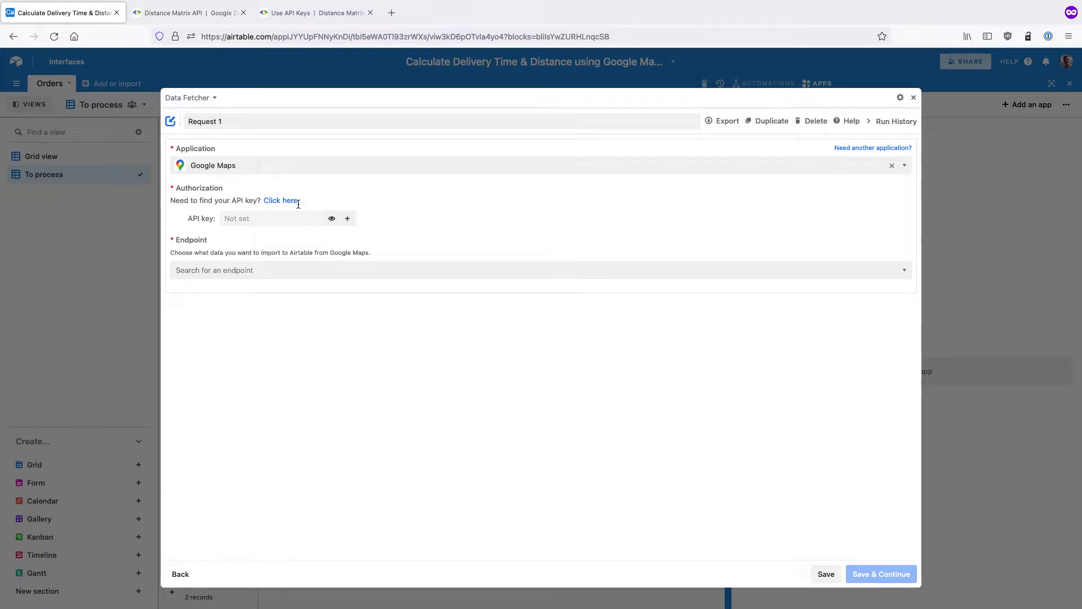
pyautogui.click(189, 12)
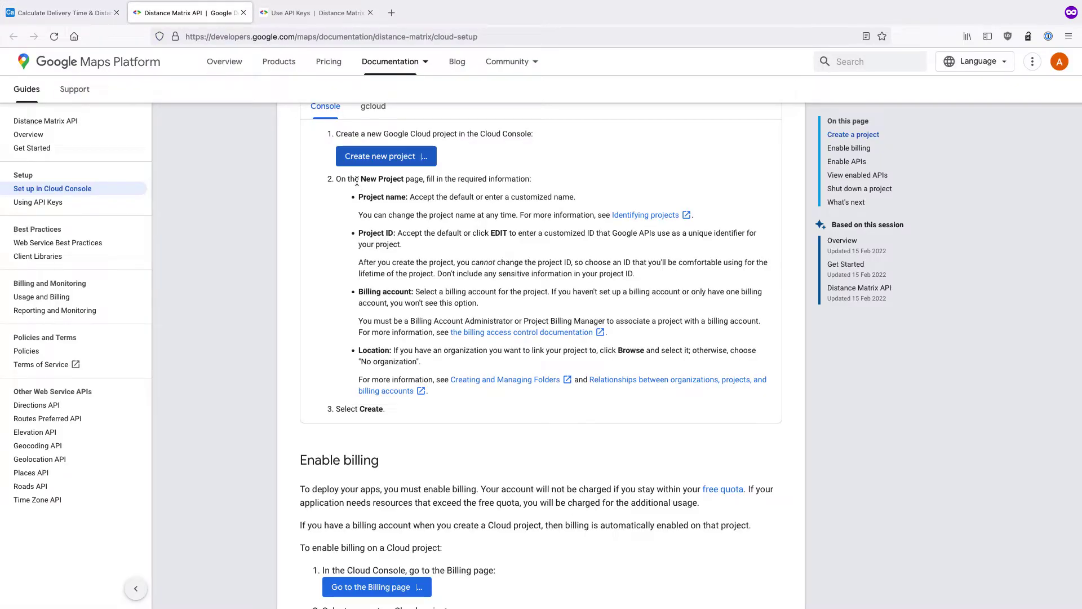
# Step: Create a new Google Cloud project named 'Demo'
pyautogui.scroll(2, 357, 180)
pyautogui.scroll(1, 357, 181)
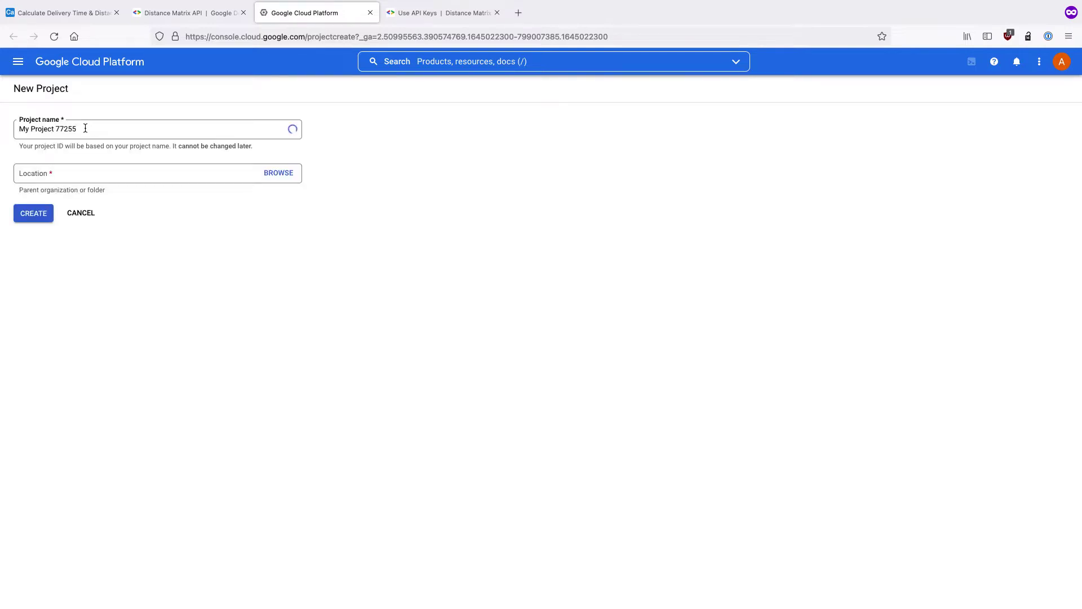
pyautogui.write('Demo')
pyautogui.press('super+a')
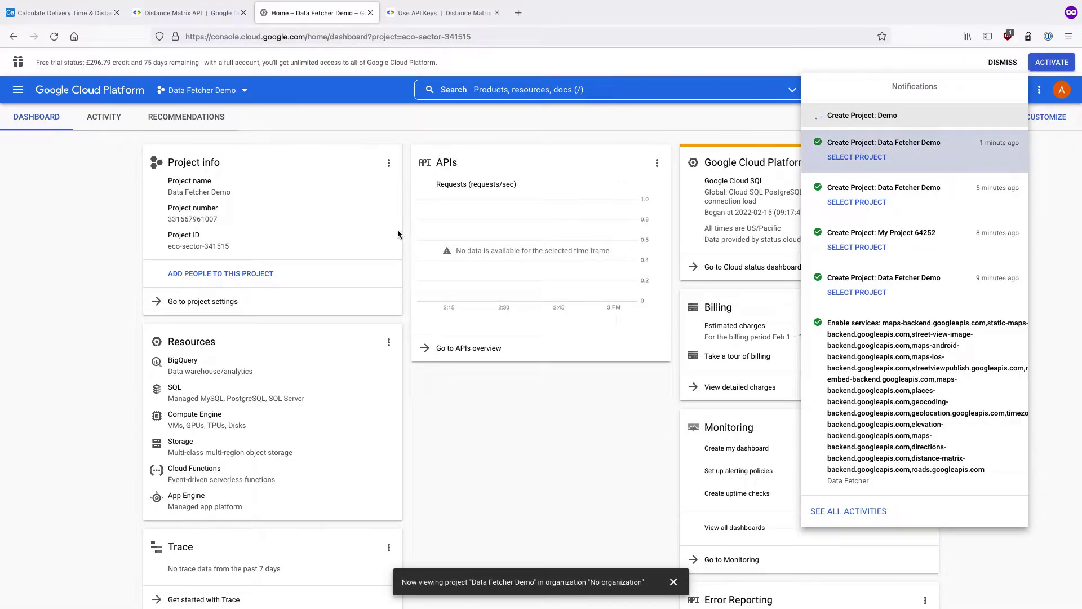
# Step: Pick the Demo project card to show its billing account overview with £296.79 credits
pyautogui.click(194, 14)
pyautogui.scroll(-10, 361, 338)
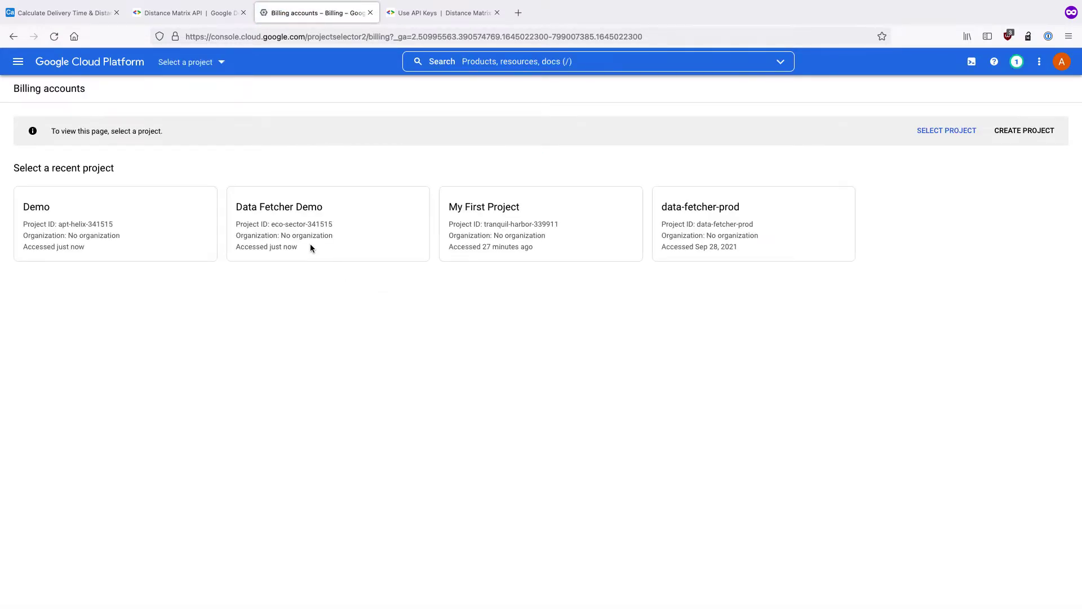
pyautogui.click(58, 210)
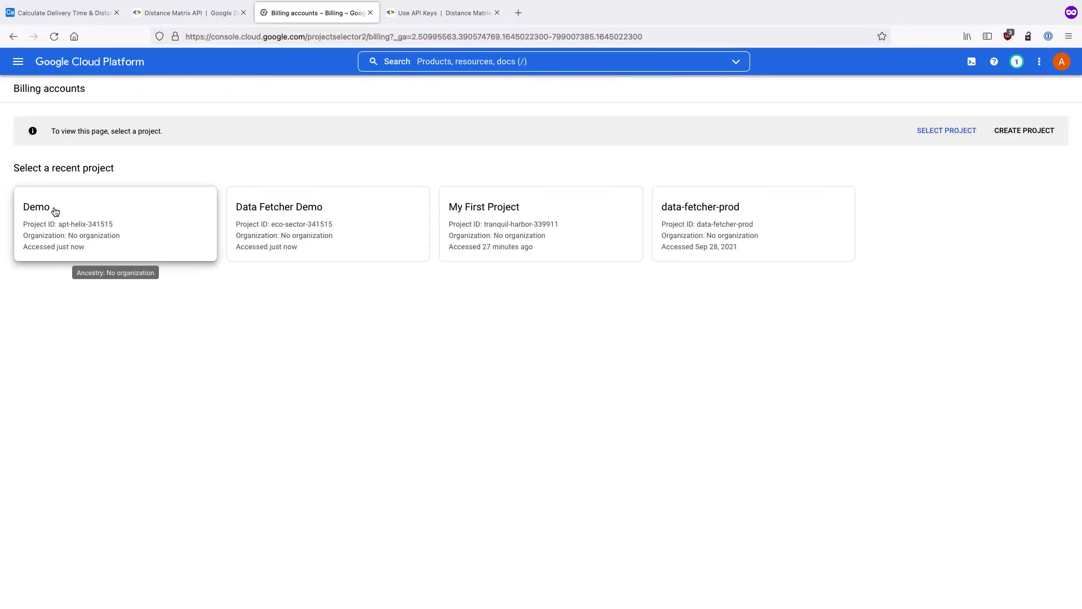
pyautogui.click(55, 210)
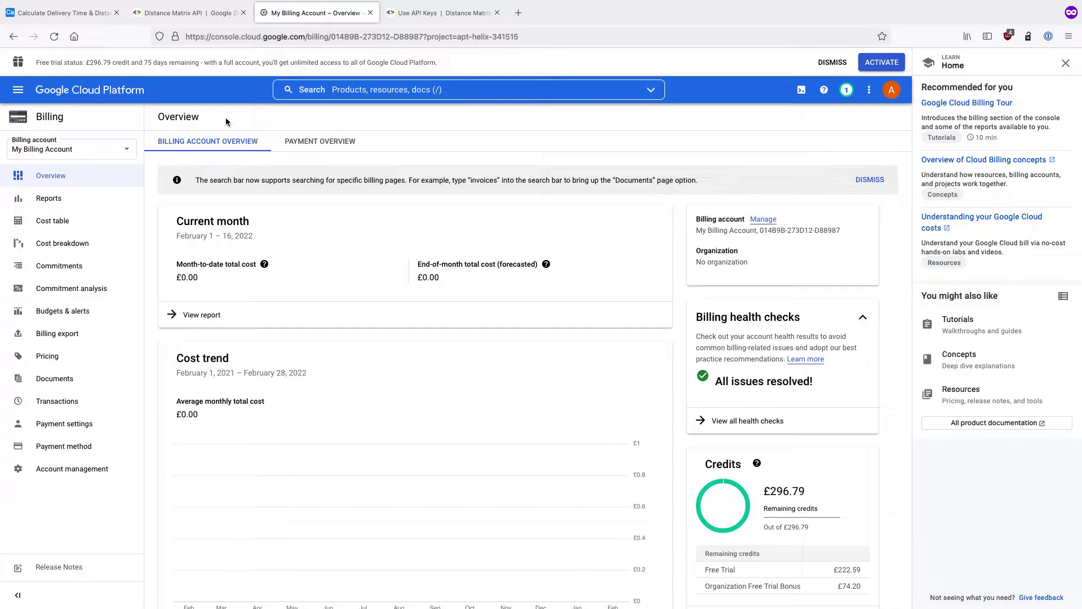
pyautogui.click(181, 13)
# Step: Enable the Distance Matrix API for the Demo project and copy the generated API key
pyautogui.scroll(-3, 284, 326)
pyautogui.scroll(-2, 283, 320)
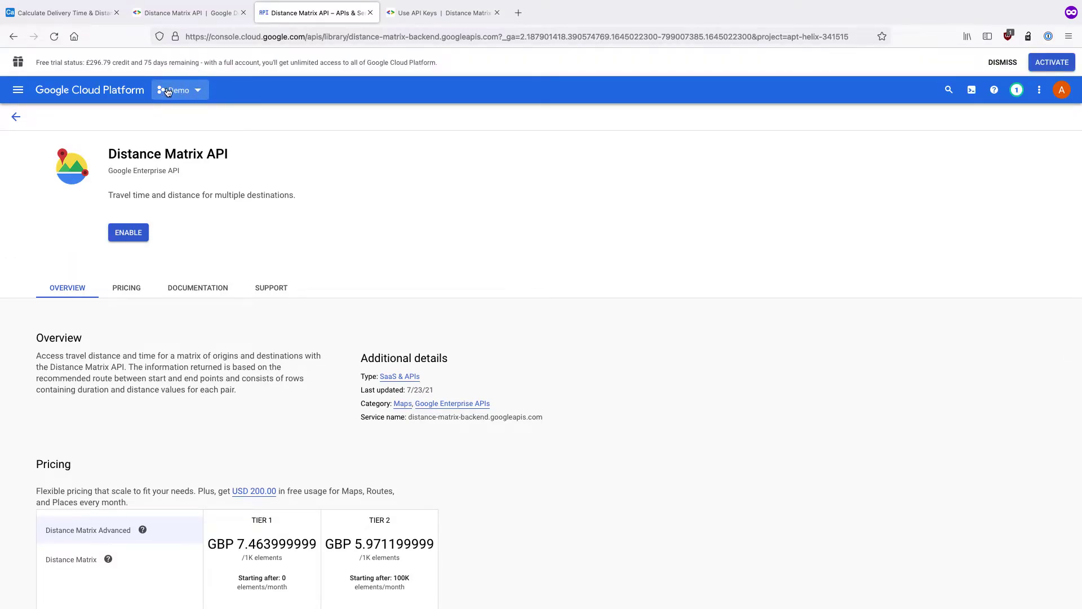
pyautogui.click(117, 232)
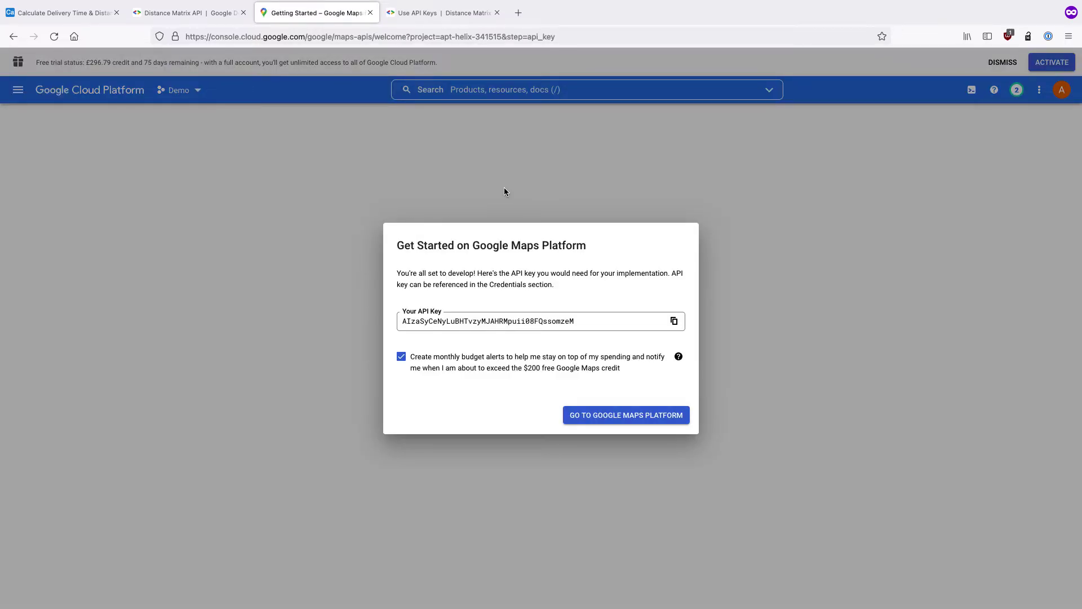
pyautogui.click(674, 321)
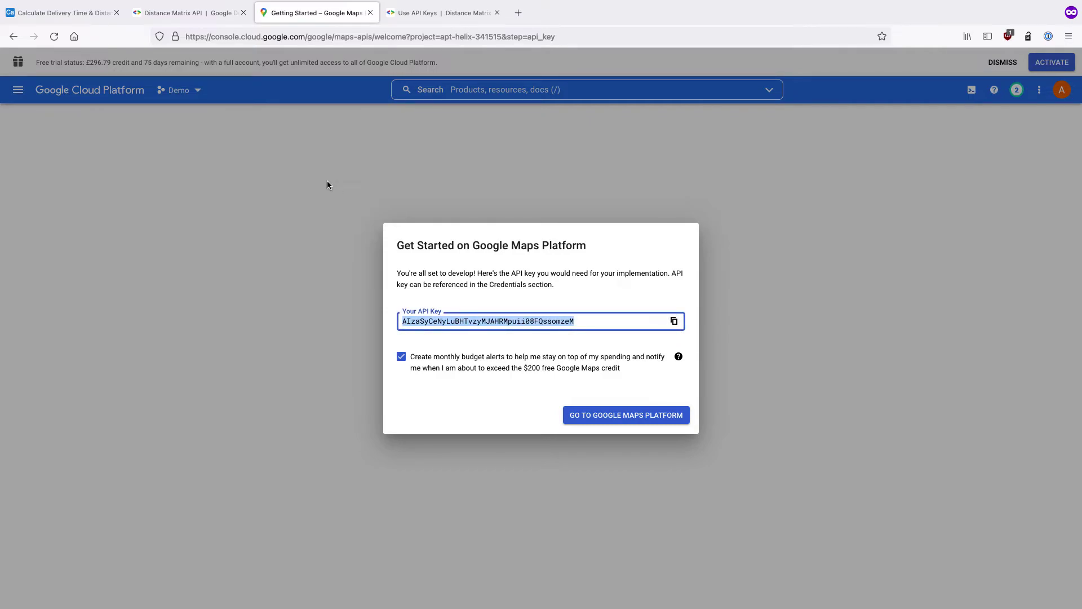
pyautogui.click(88, 13)
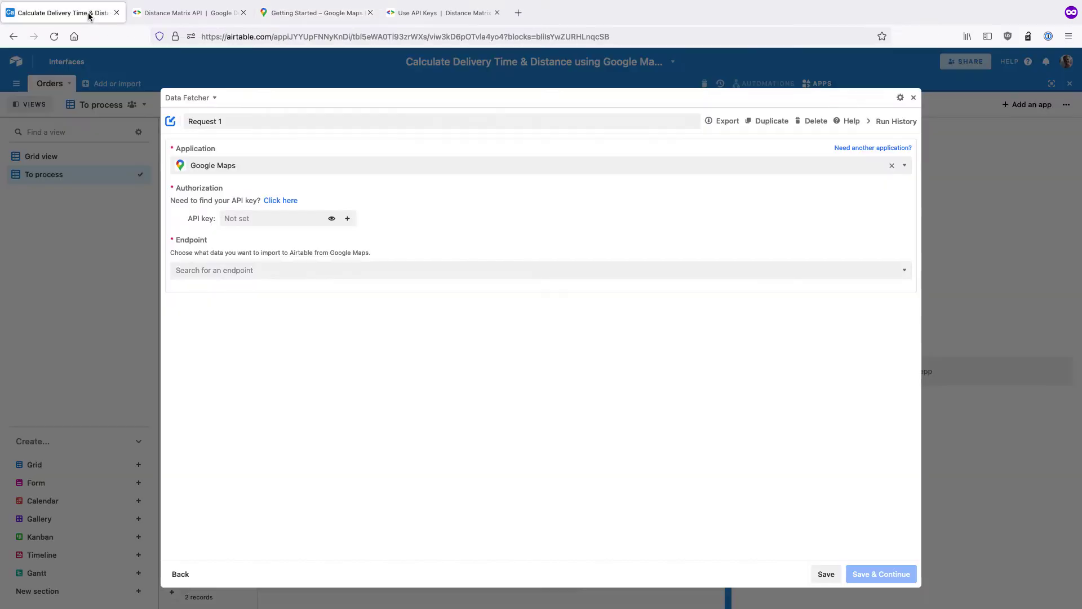
# Step: Paste the API key and choose the 'Calculate distance and time between start and end locations' endpoint
pyautogui.click(236, 219)
pyautogui.press('super+v')
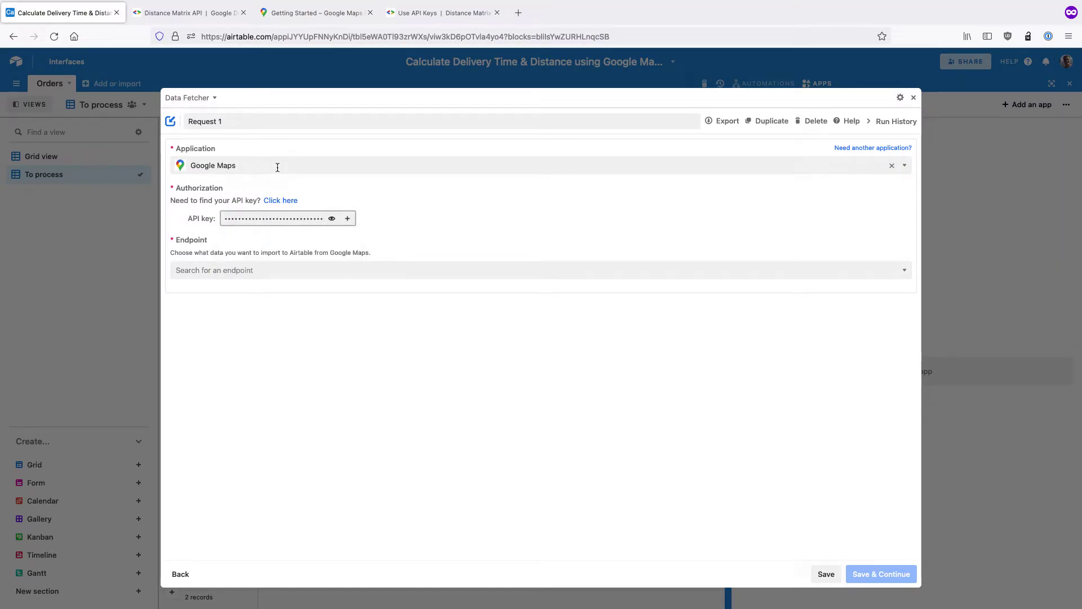
pyautogui.click(220, 269)
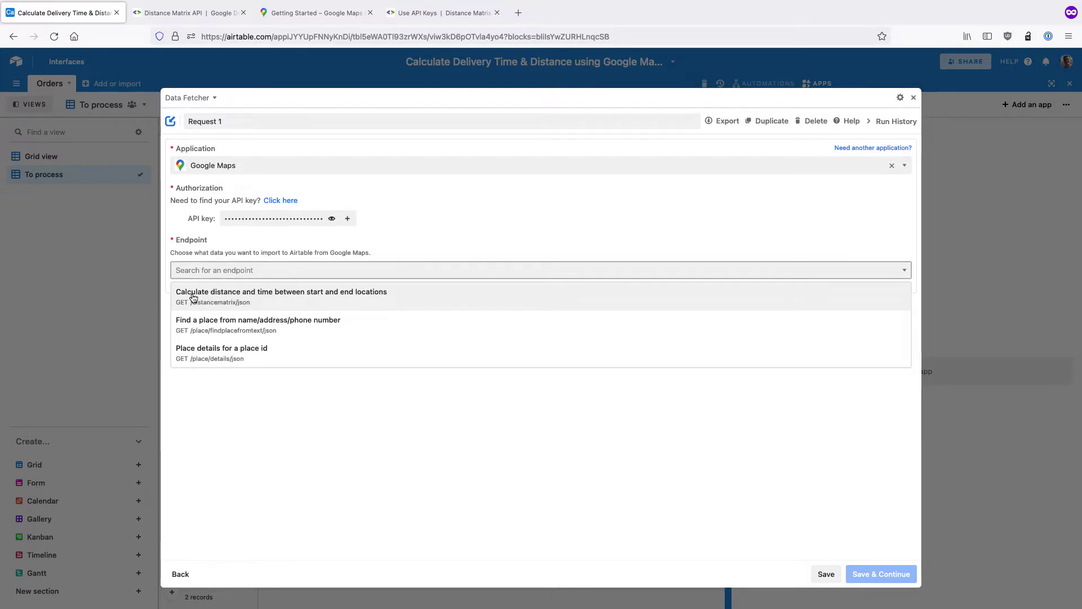
pyautogui.click(289, 299)
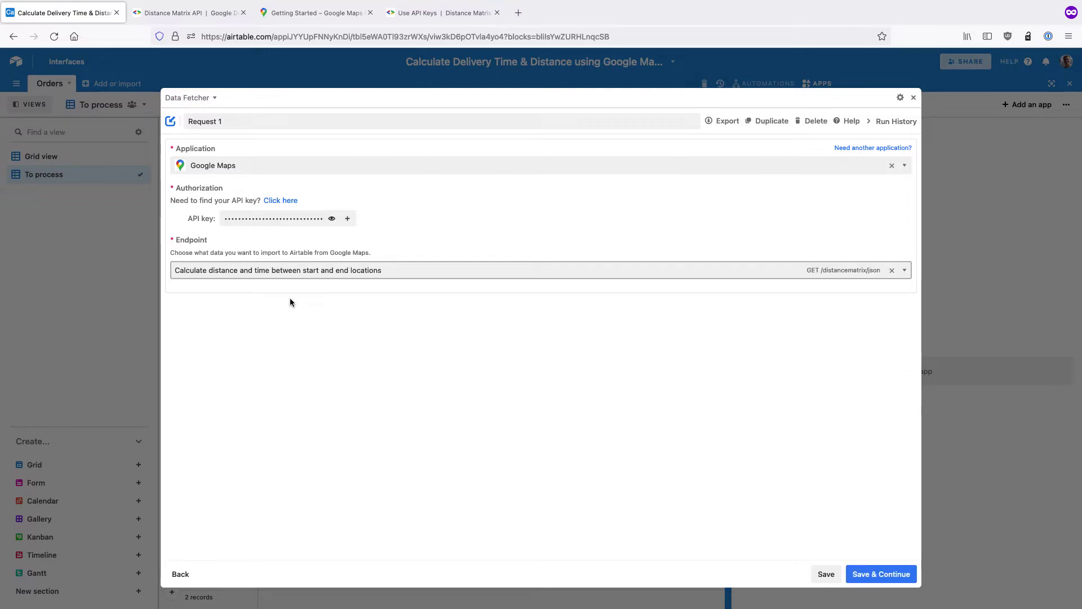
# Step: Rename the request to 'Fetch Distance & Time' and save it
pyautogui.click(228, 121)
pyautogui.hotkey('ctrl', 'a')
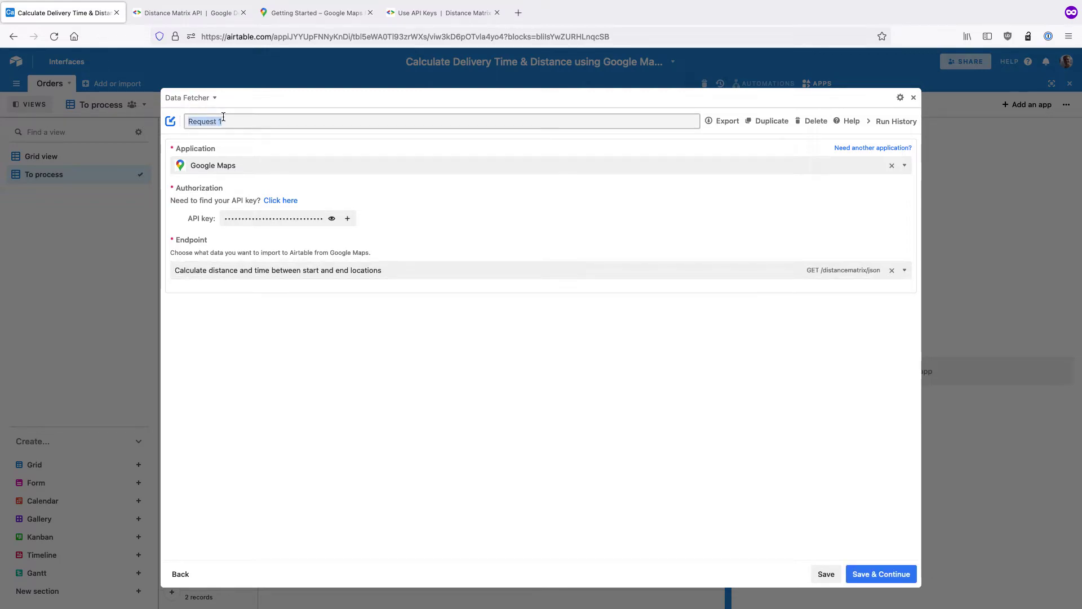
pyautogui.write('Fetch Distance')
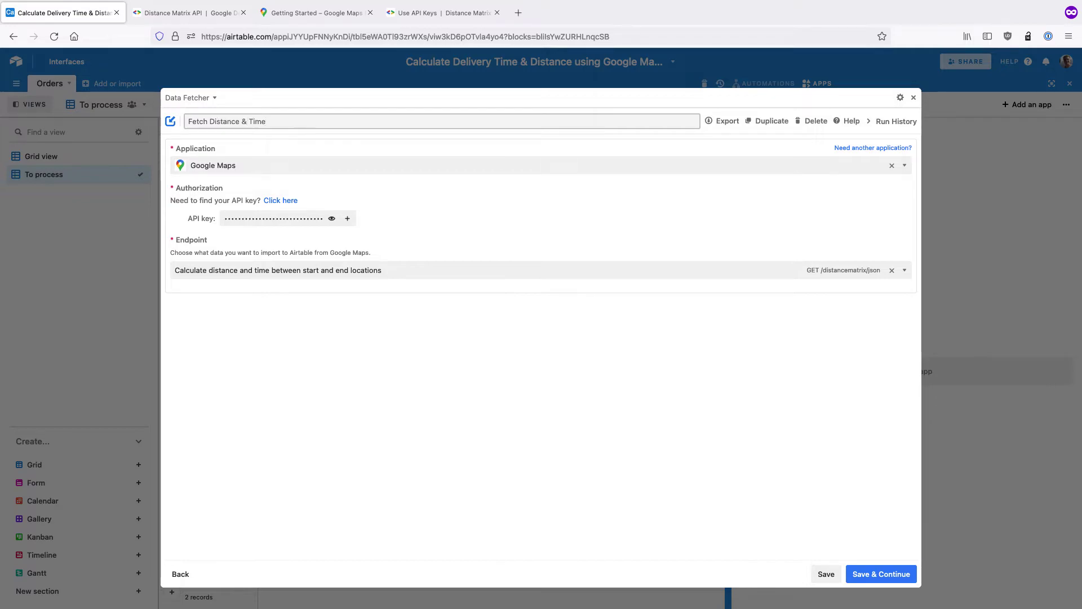
pyautogui.write(' & Time')
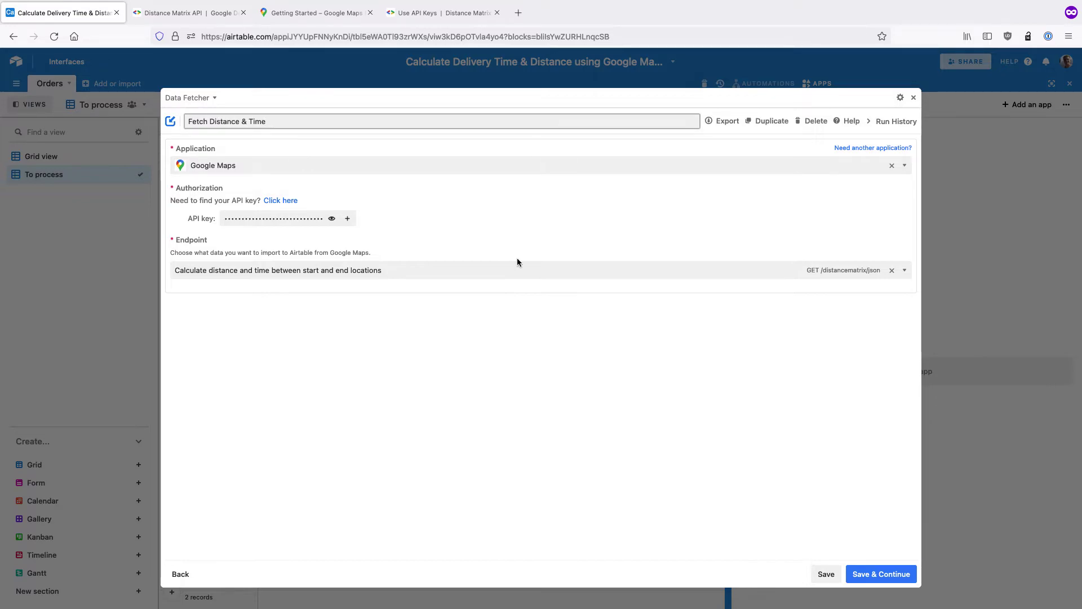
pyautogui.click(872, 575)
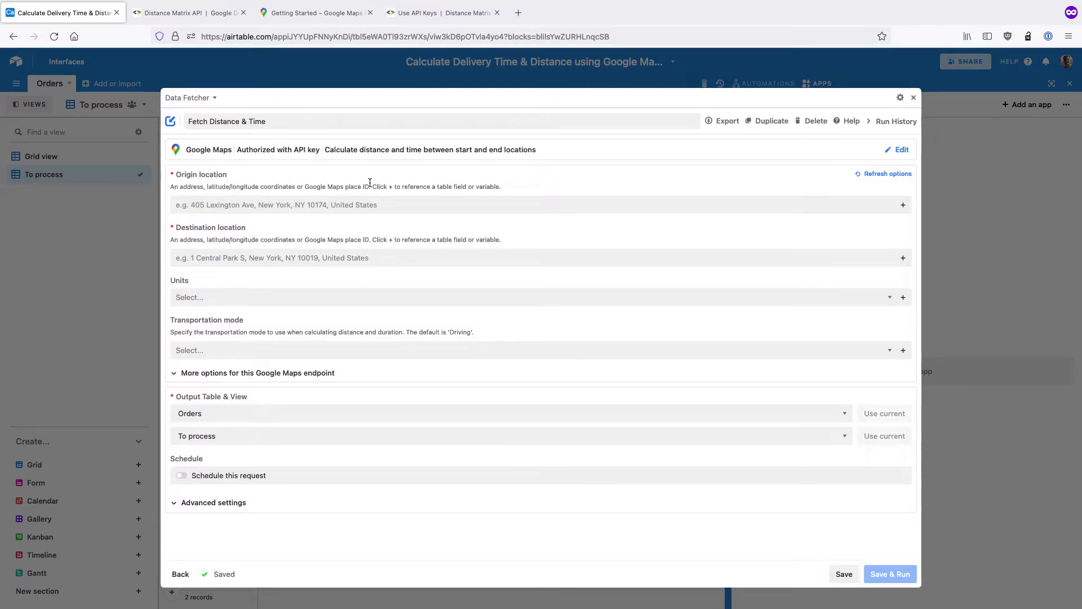
# Step: Reference the Orders fields Origin and Destination for the origin and destination locations
pyautogui.click(904, 206)
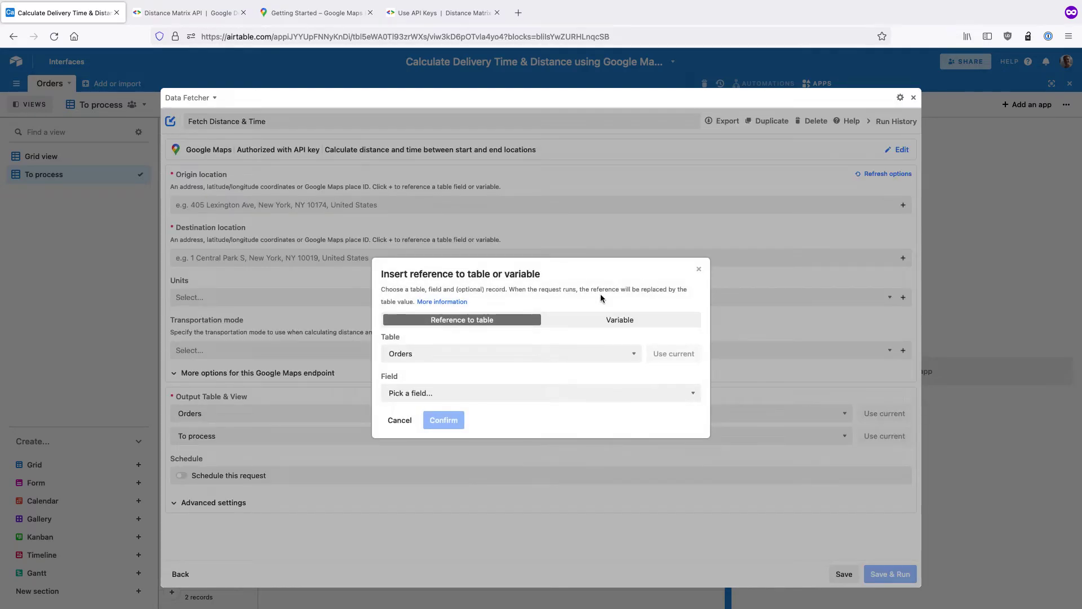
pyautogui.click(458, 398)
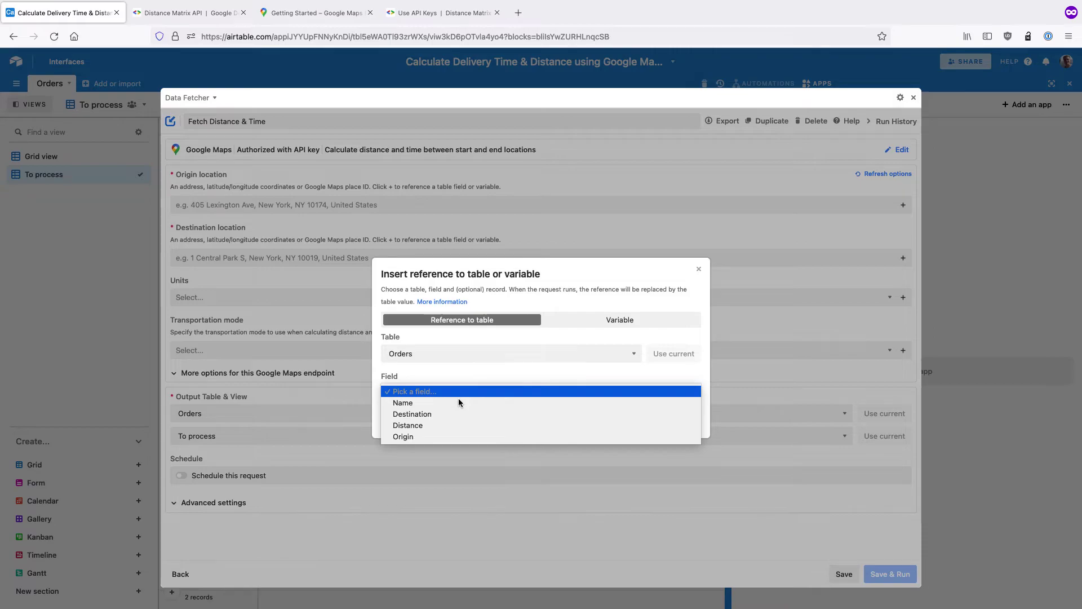
pyautogui.click(450, 436)
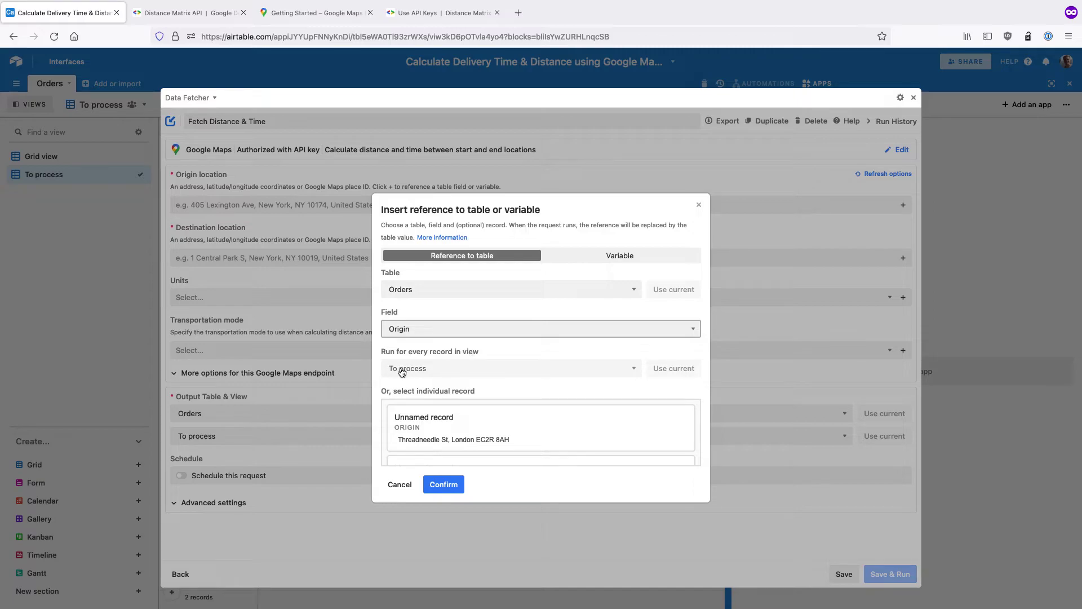
pyautogui.click(441, 487)
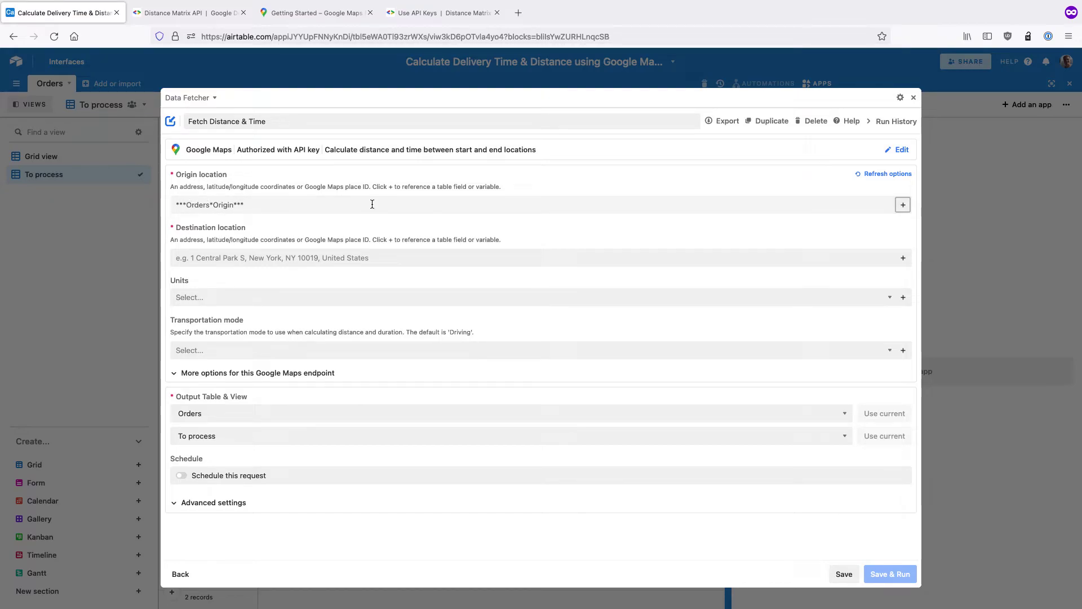
pyautogui.click(905, 262)
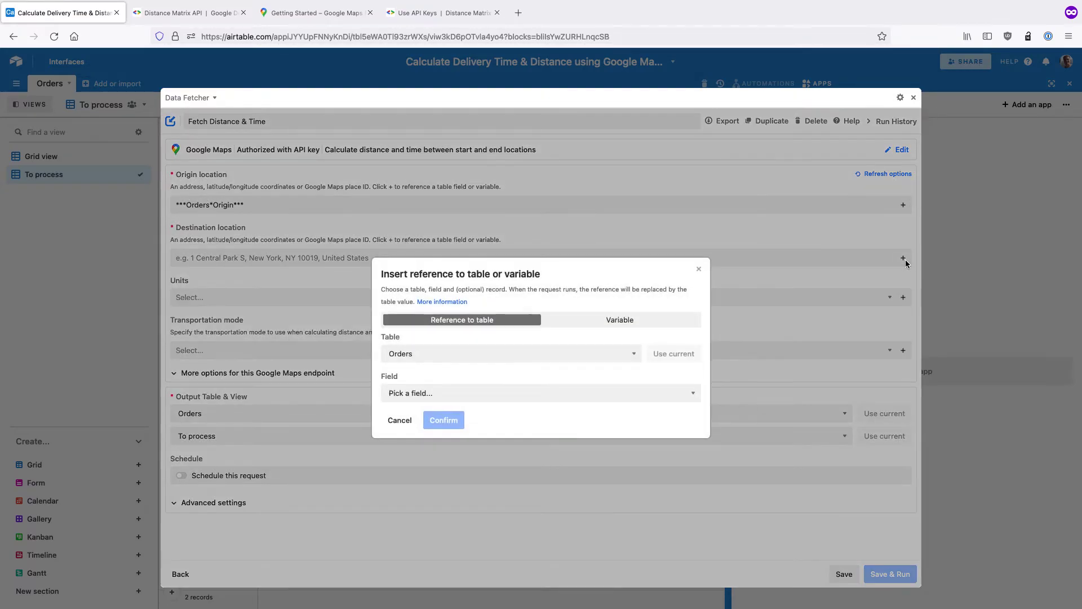
pyautogui.click(461, 391)
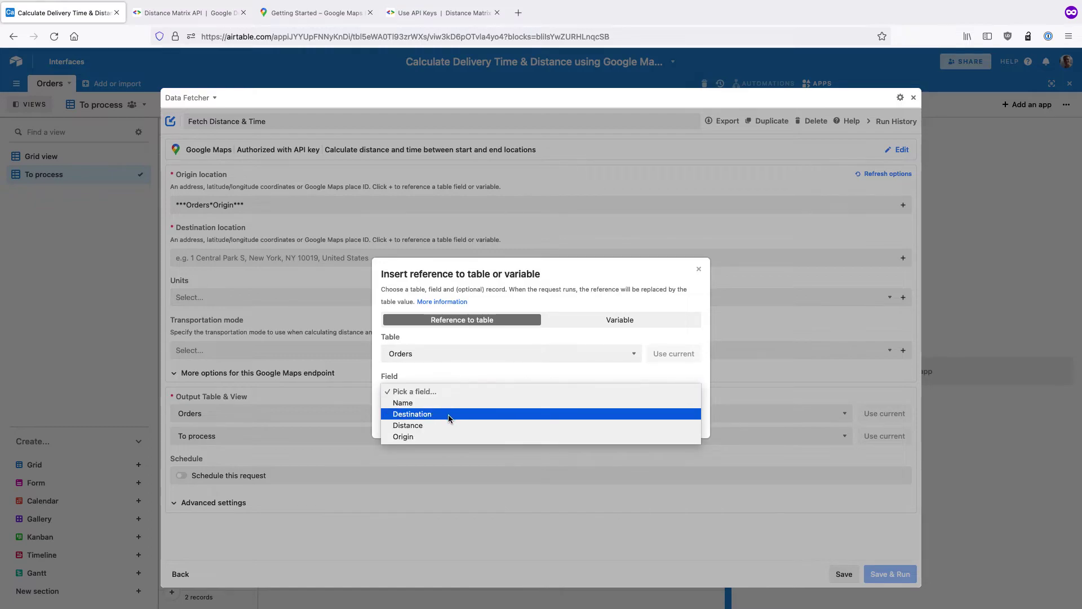
pyautogui.click(448, 414)
pyautogui.click(439, 486)
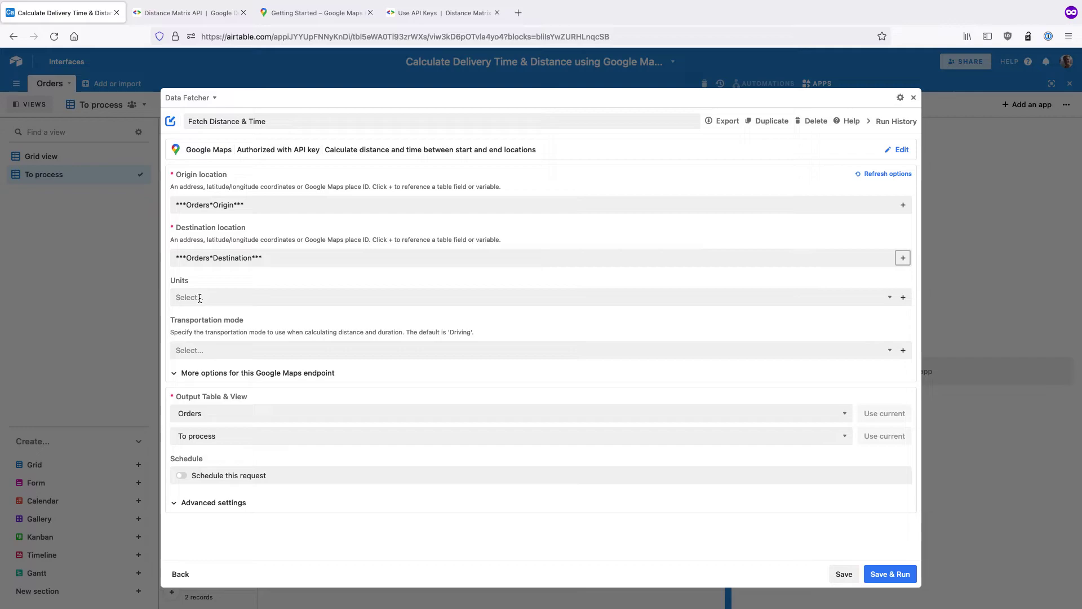
# Step: Set distance units to Metric and transportation mode to Transit
pyautogui.click(199, 298)
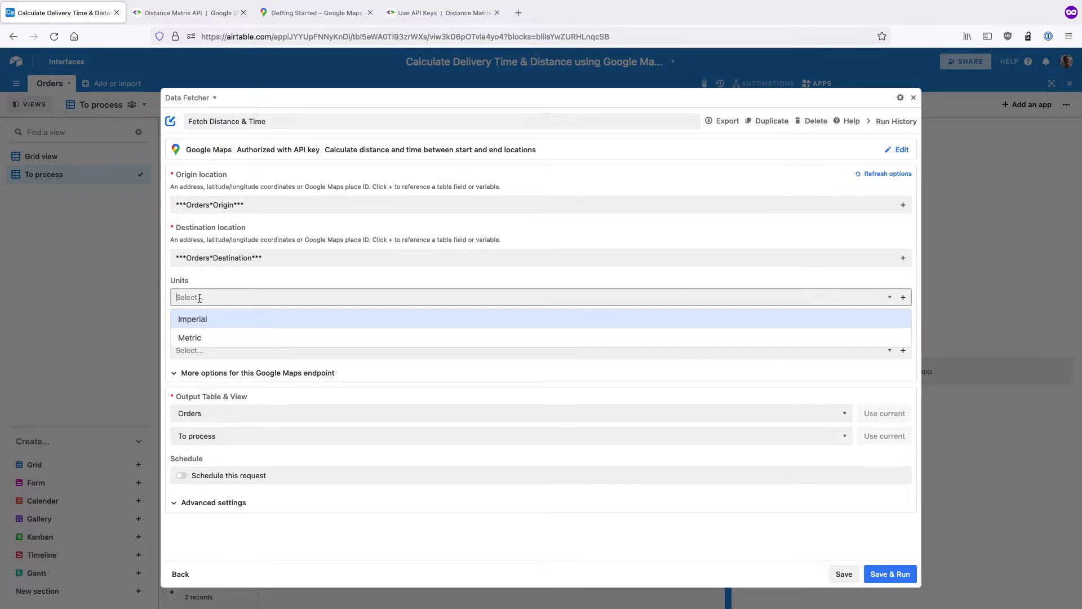
pyautogui.click(194, 334)
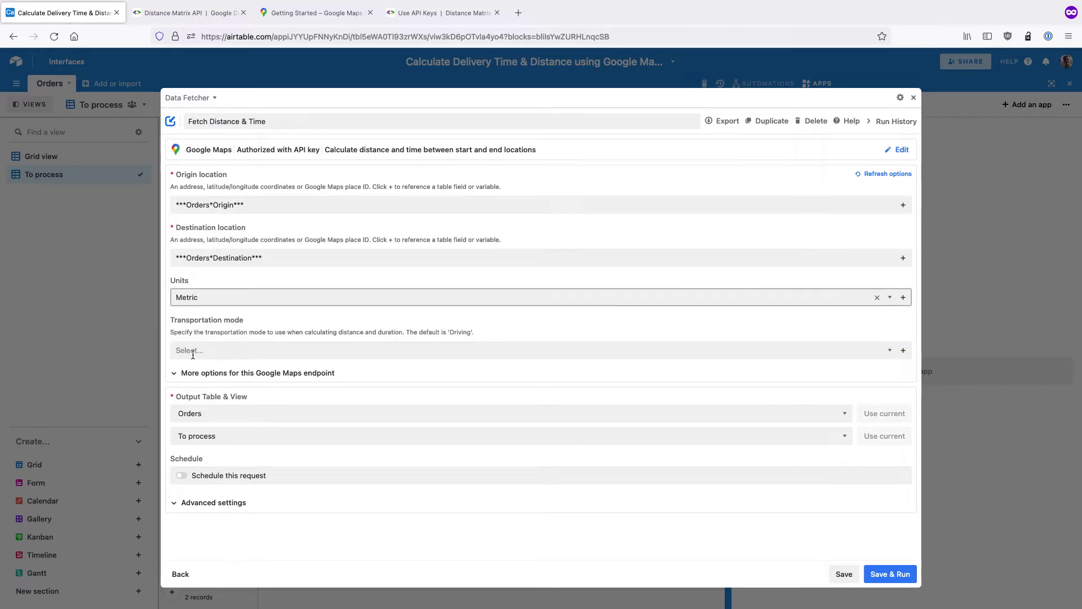
pyautogui.click(193, 351)
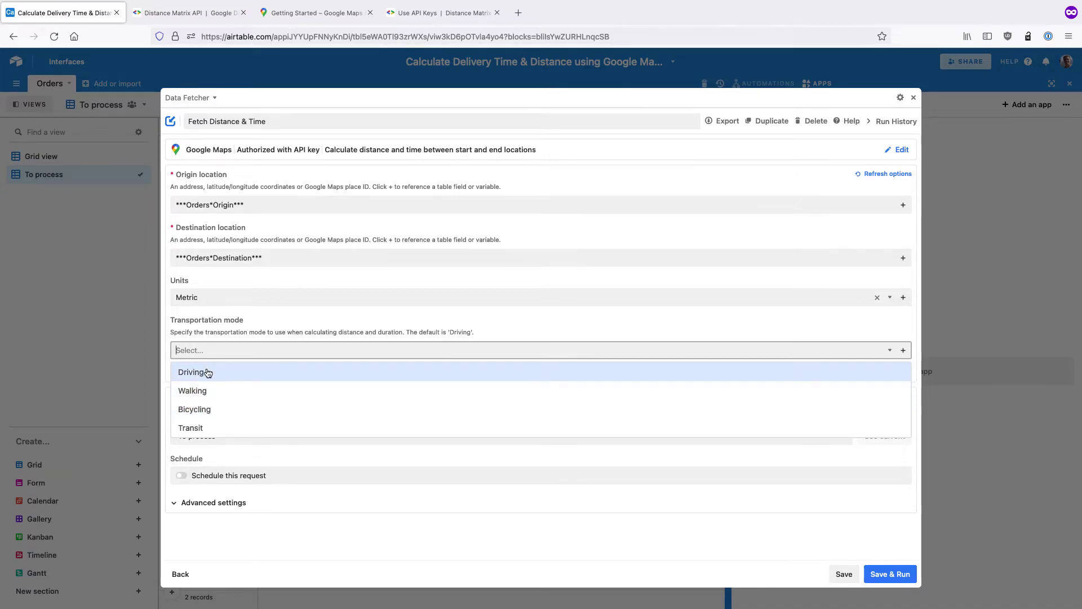
pyautogui.click(205, 431)
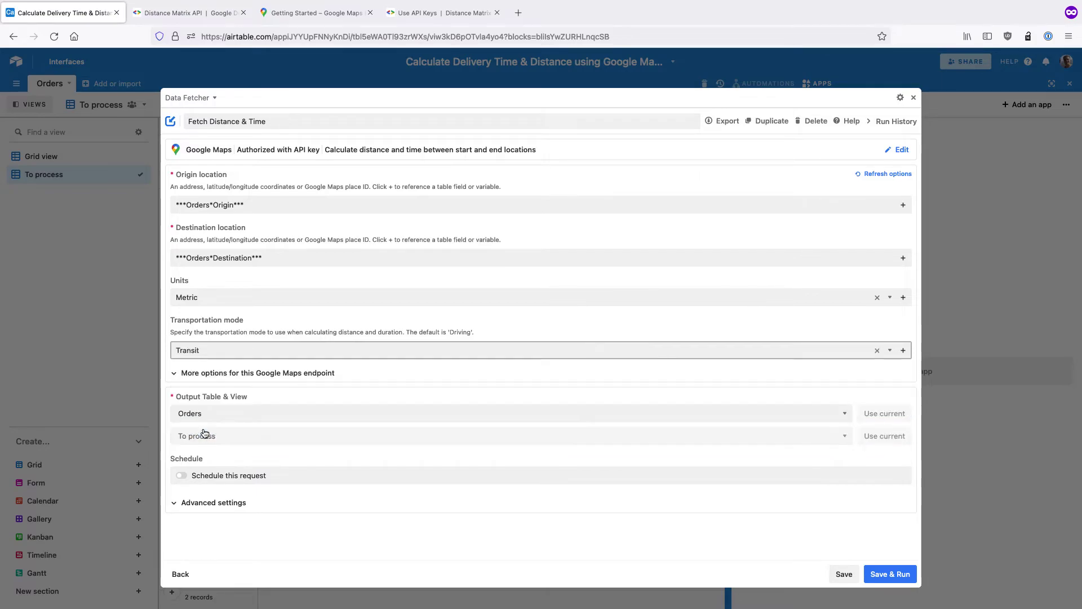
# Step: Check the transit options, then clear the transportation mode so it defaults to Driving, and run
pyautogui.click(208, 373)
pyautogui.click(193, 417)
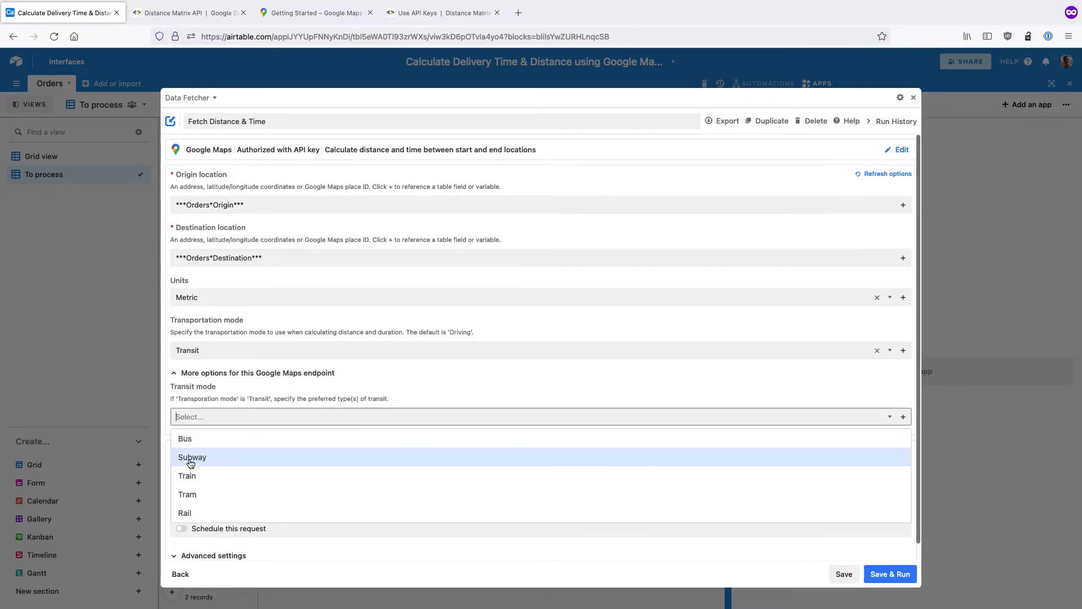
pyautogui.click(877, 350)
pyautogui.click(442, 310)
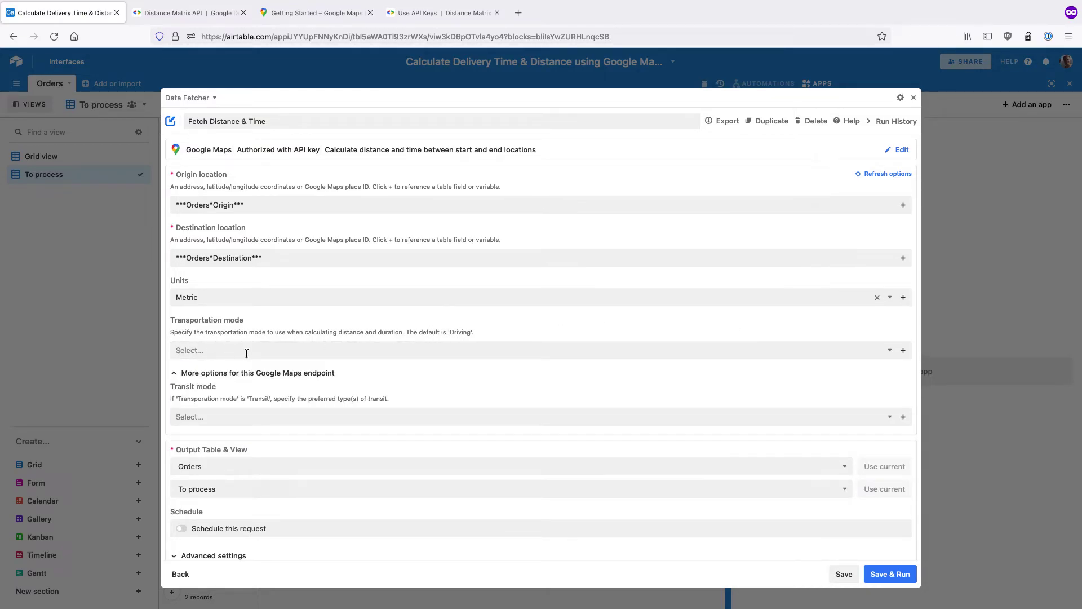
pyautogui.scroll(-1, 246, 354)
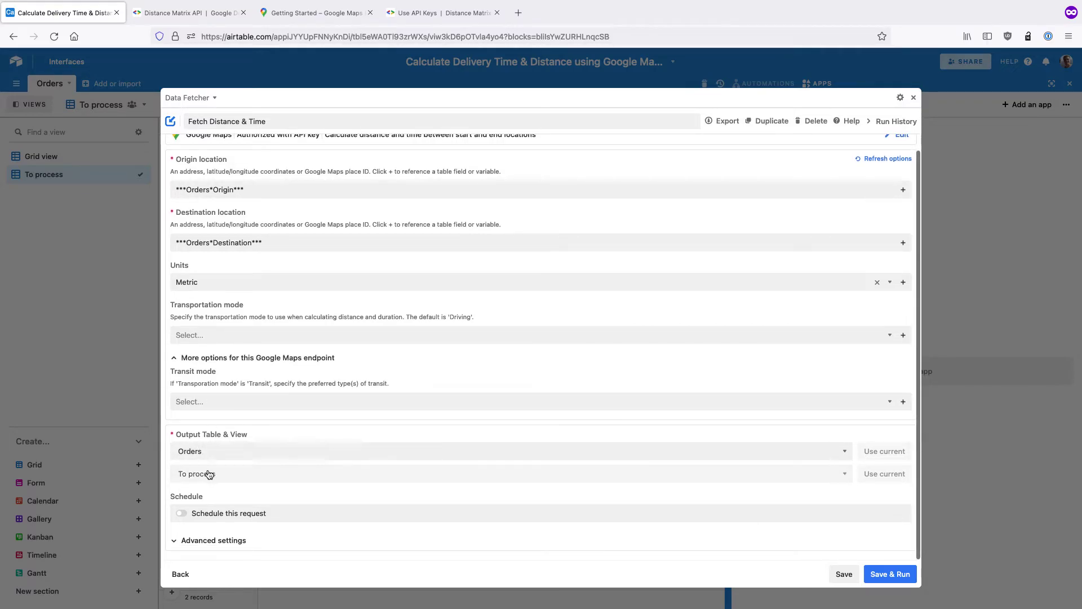
pyautogui.click(901, 573)
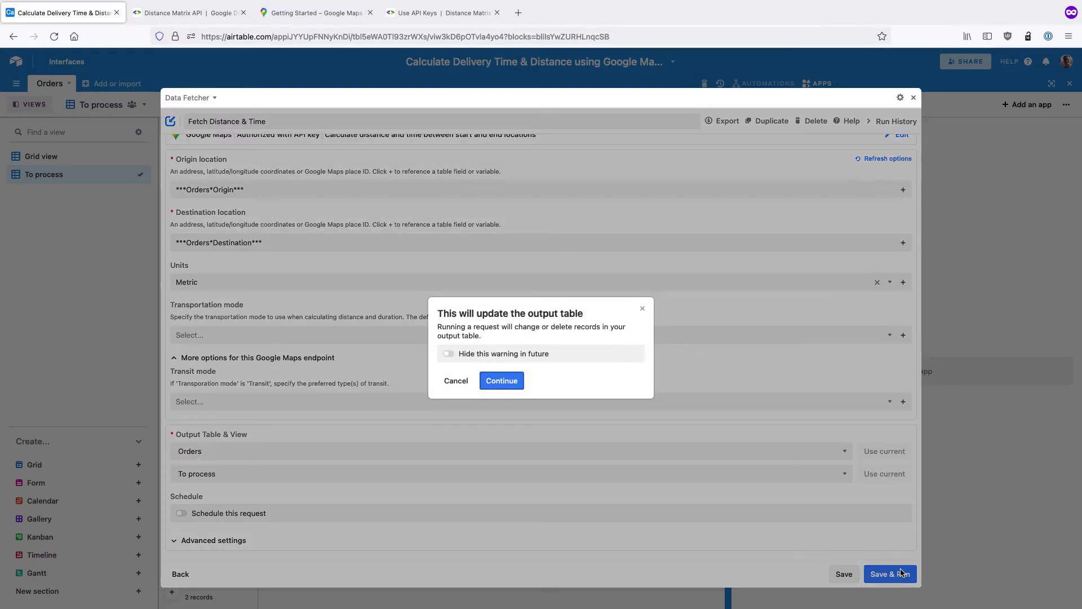
# Step: Hide the output-table warning permanently, exclude Destination and Origin from the mapping, and run
pyautogui.click(479, 356)
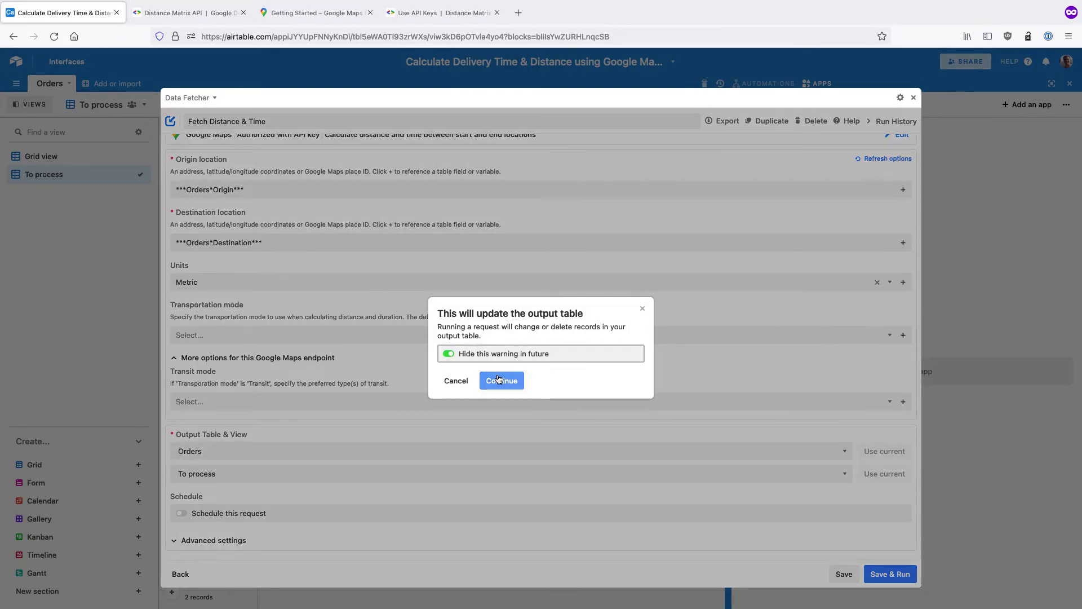
pyautogui.click(499, 379)
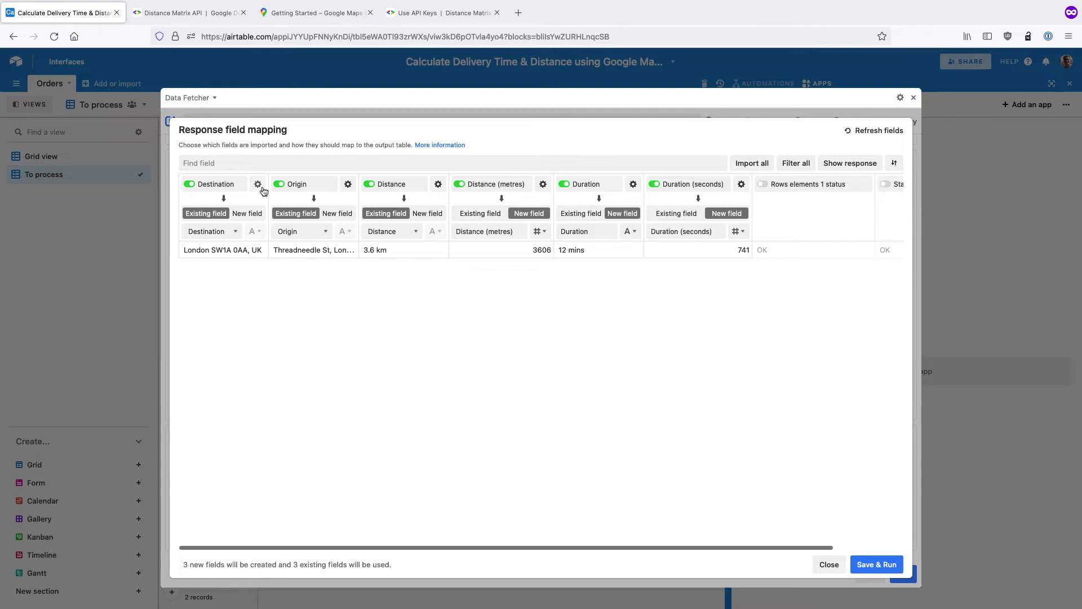
pyautogui.click(225, 186)
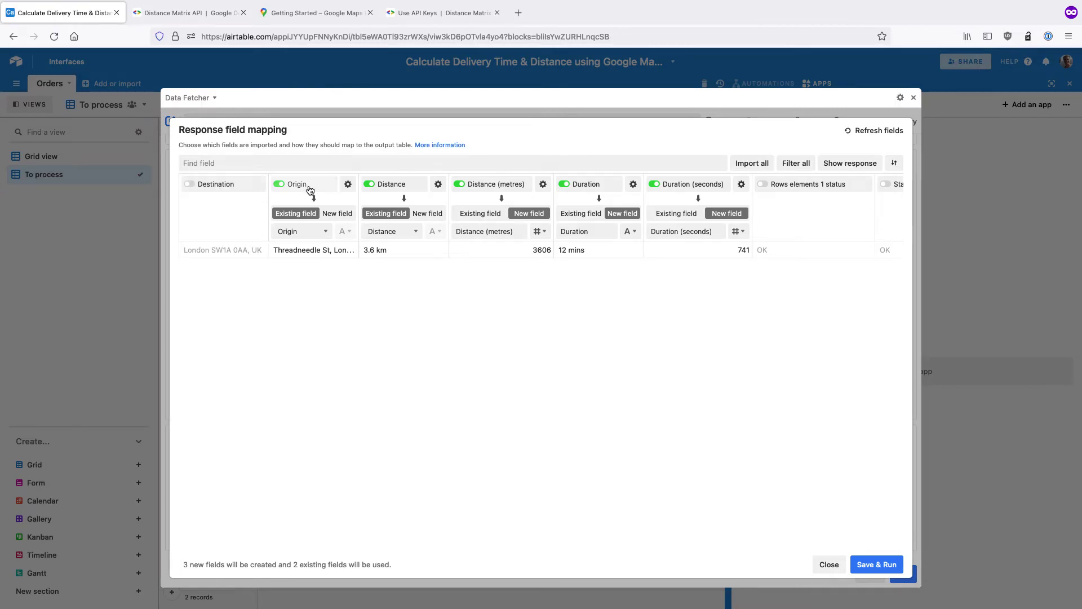
pyautogui.click(310, 188)
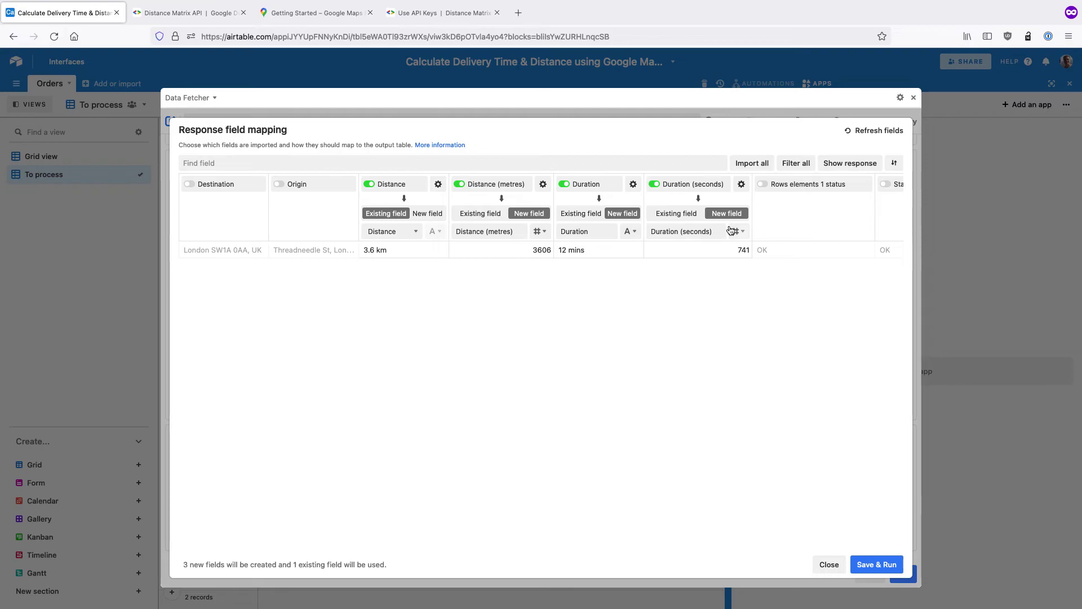
pyautogui.click(867, 566)
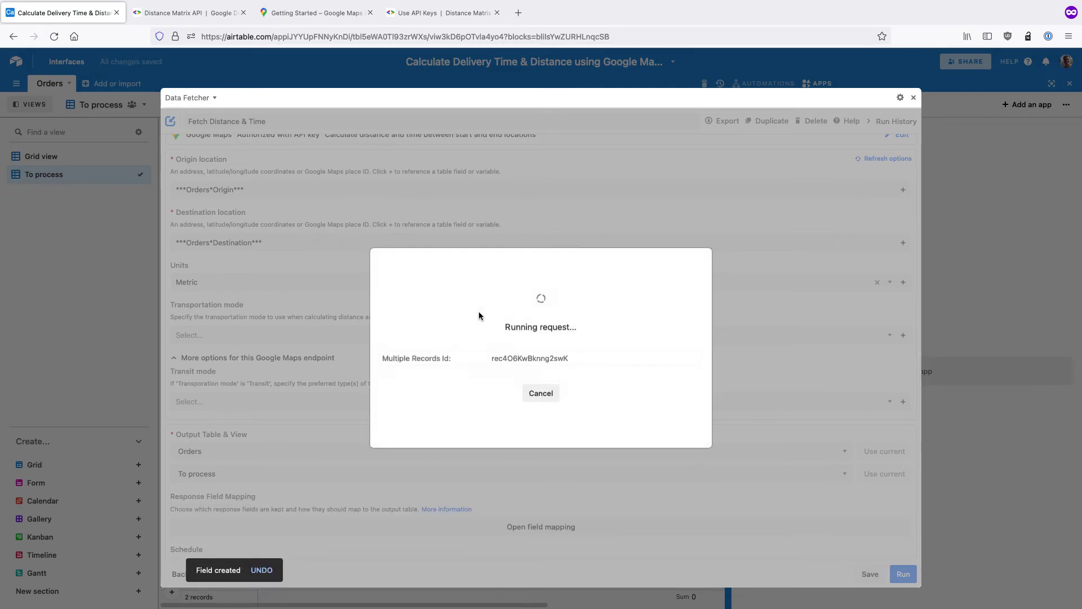
# Step: Show the Orders Grid view with Distance (3.6 km, 447 km) and Duration (12 mins, 4 hours 58 mins) filled in
pyautogui.click(130, 249)
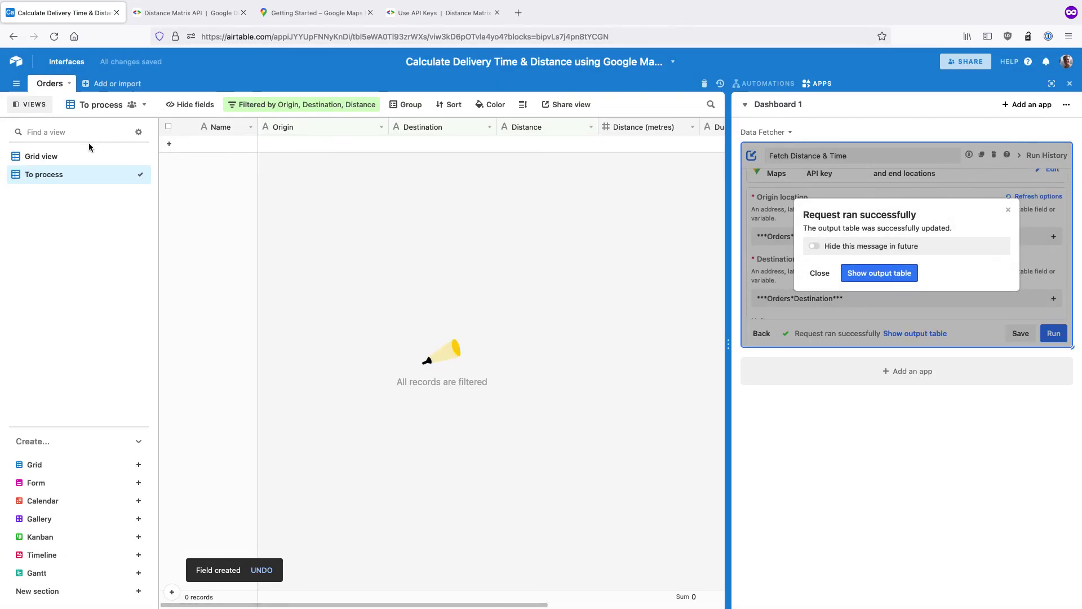
pyautogui.click(79, 155)
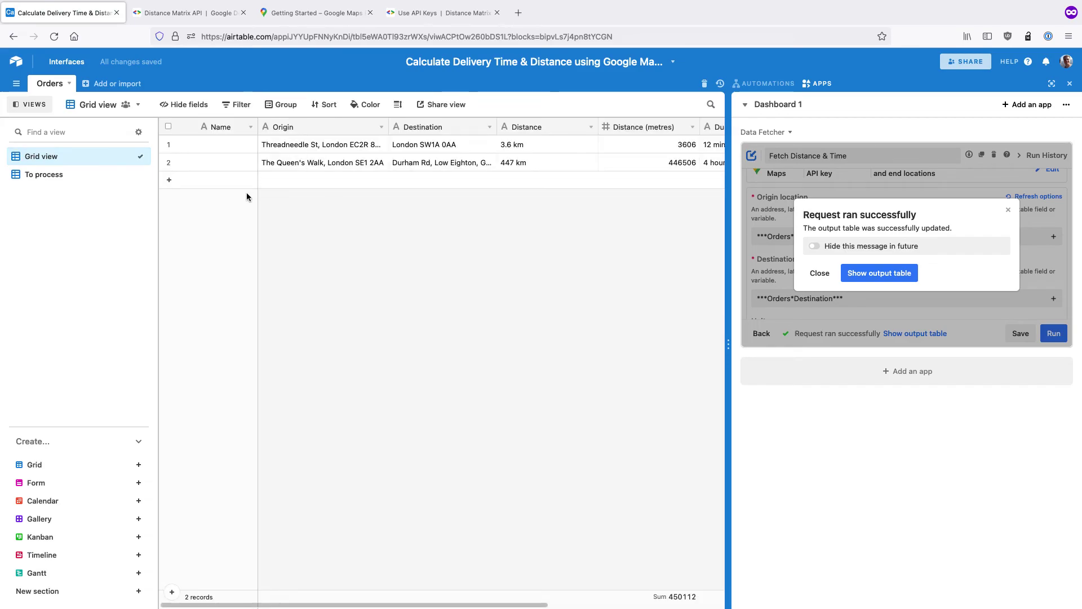
pyautogui.click(28, 104)
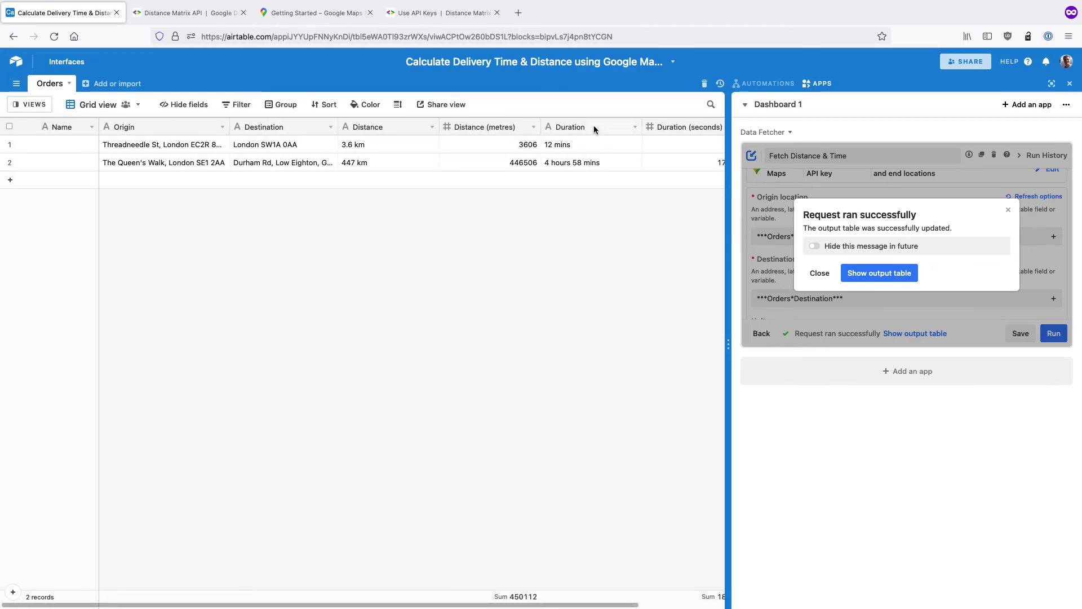
pyautogui.hscroll(2, 616, 184)
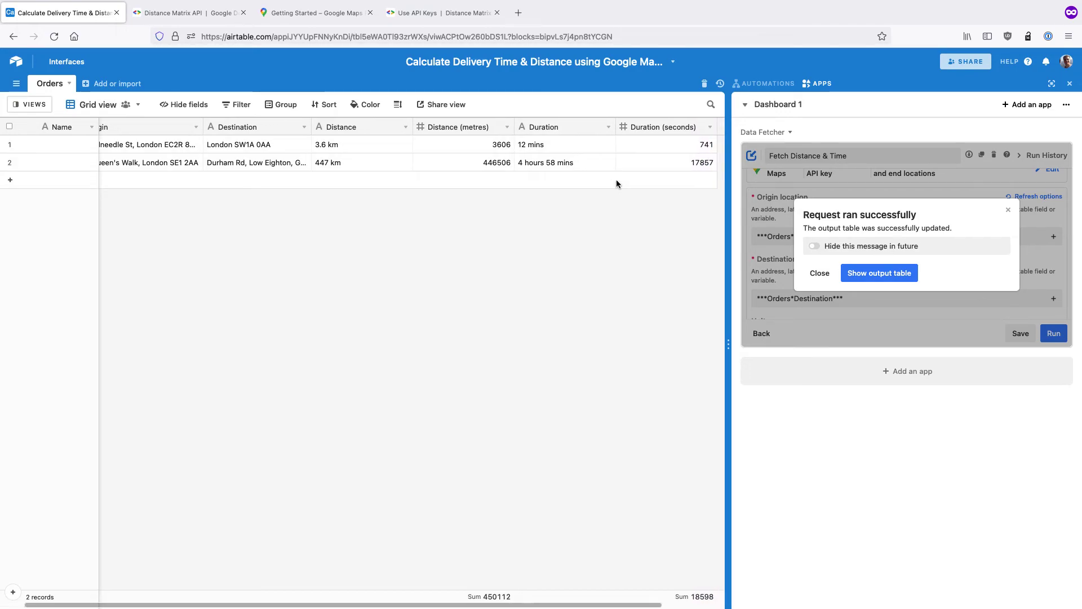
pyautogui.hscroll(-2, 363, 176)
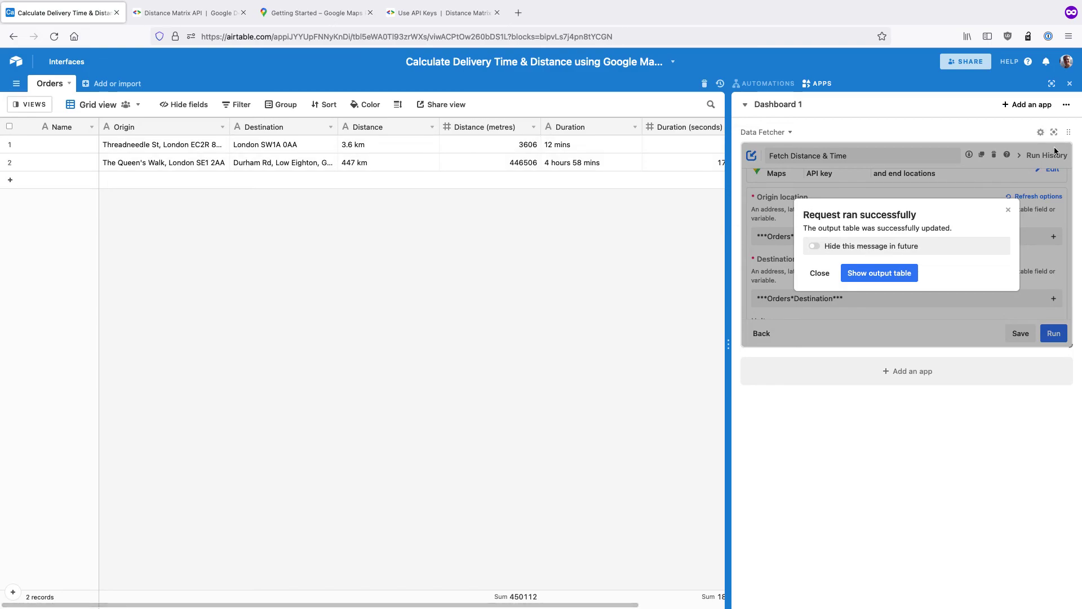
pyautogui.click(1054, 133)
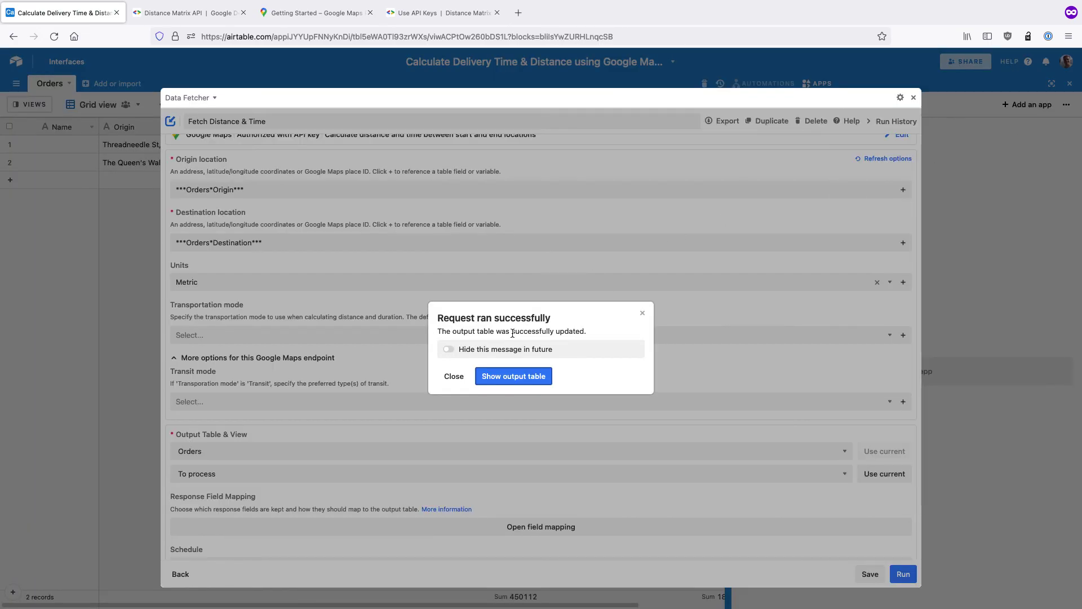
# Step: Enable scheduling for the request to repeat every hour, adding Saturday and Sunday
pyautogui.click(452, 376)
pyautogui.scroll(-2, 451, 376)
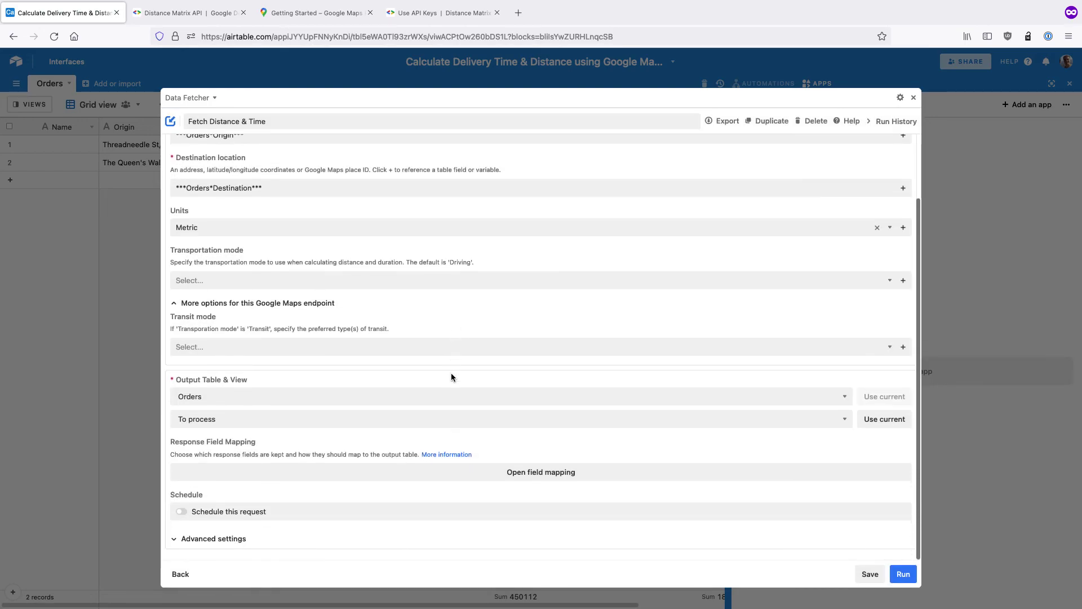
pyautogui.click(224, 513)
pyautogui.scroll(-2, 223, 512)
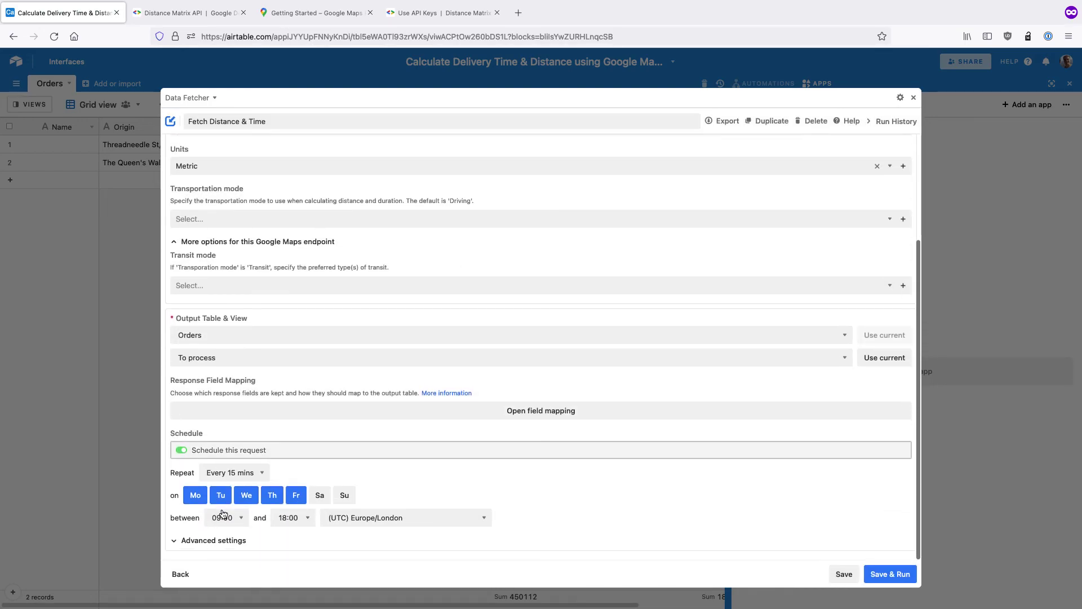
pyautogui.click(243, 473)
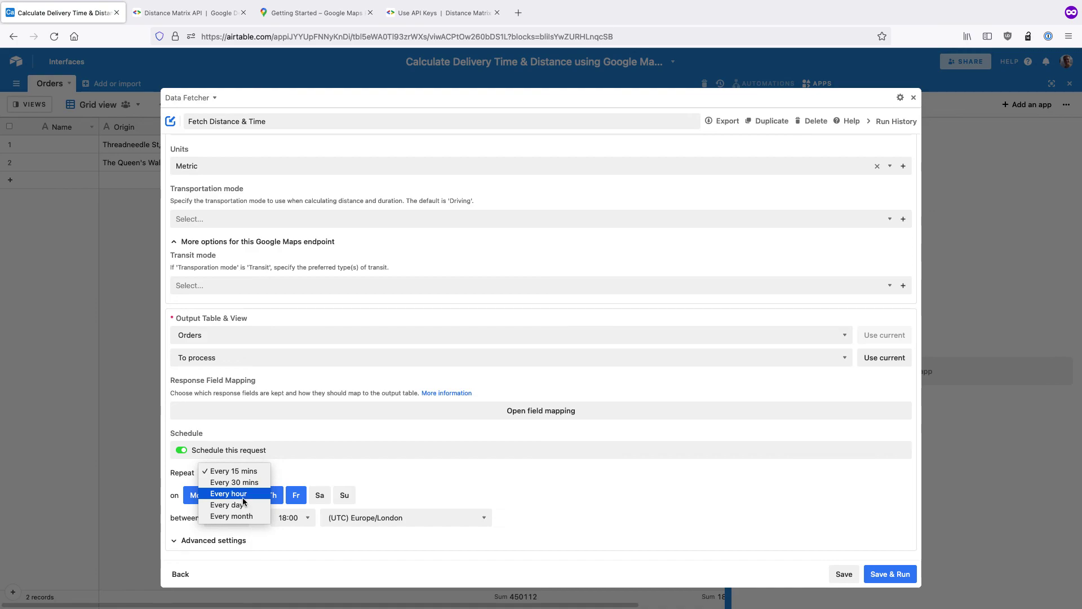
pyautogui.click(240, 495)
pyautogui.click(314, 499)
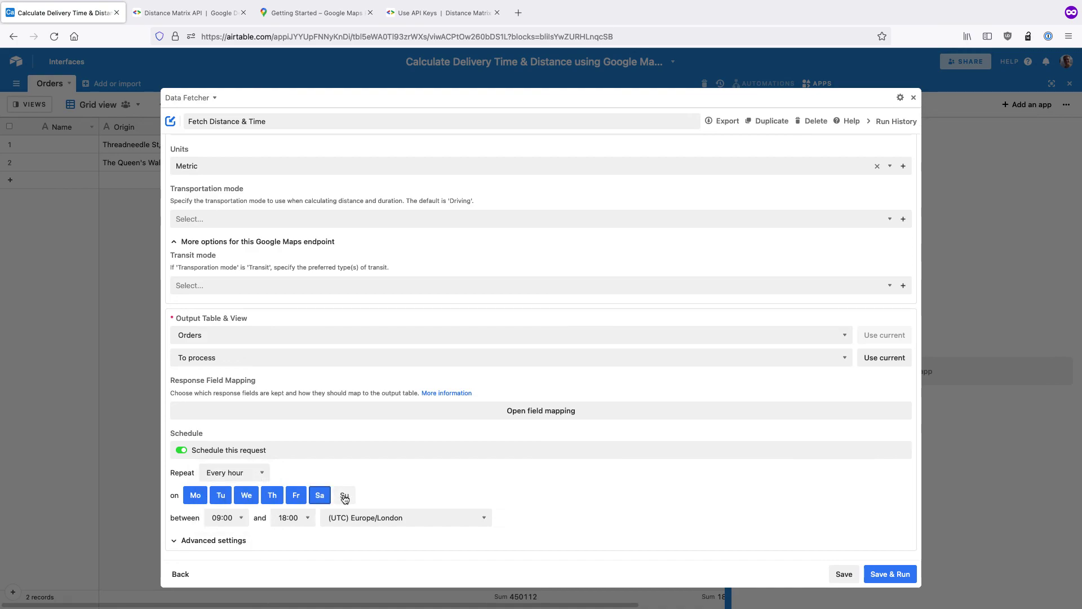
pyautogui.click(345, 496)
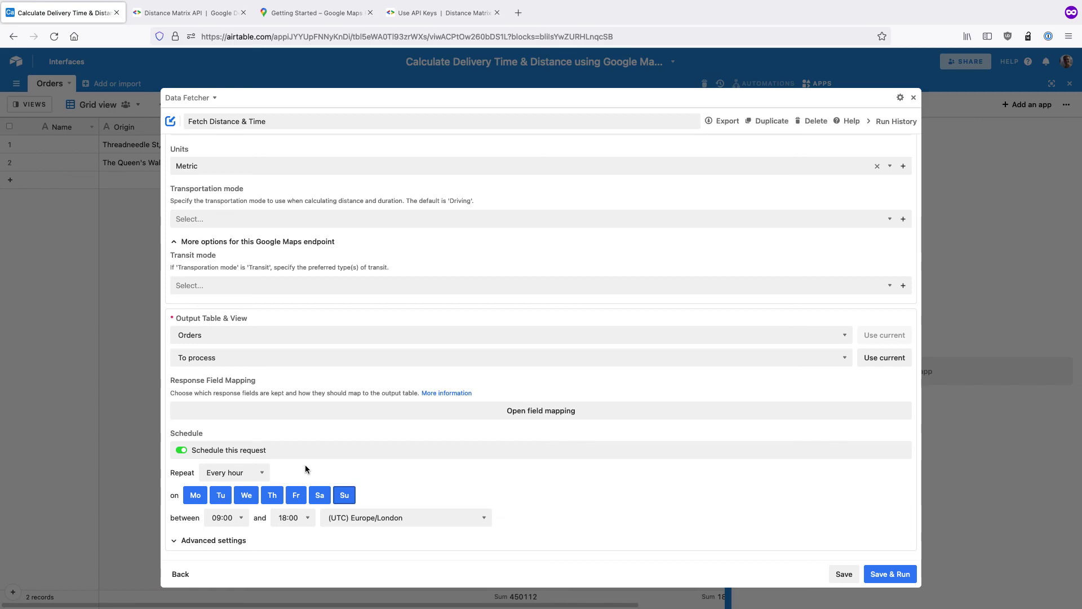
# Step: Save the hourly 09:00–18:00 daily schedule for Fetch Distance & Time
pyautogui.click(90, 225)
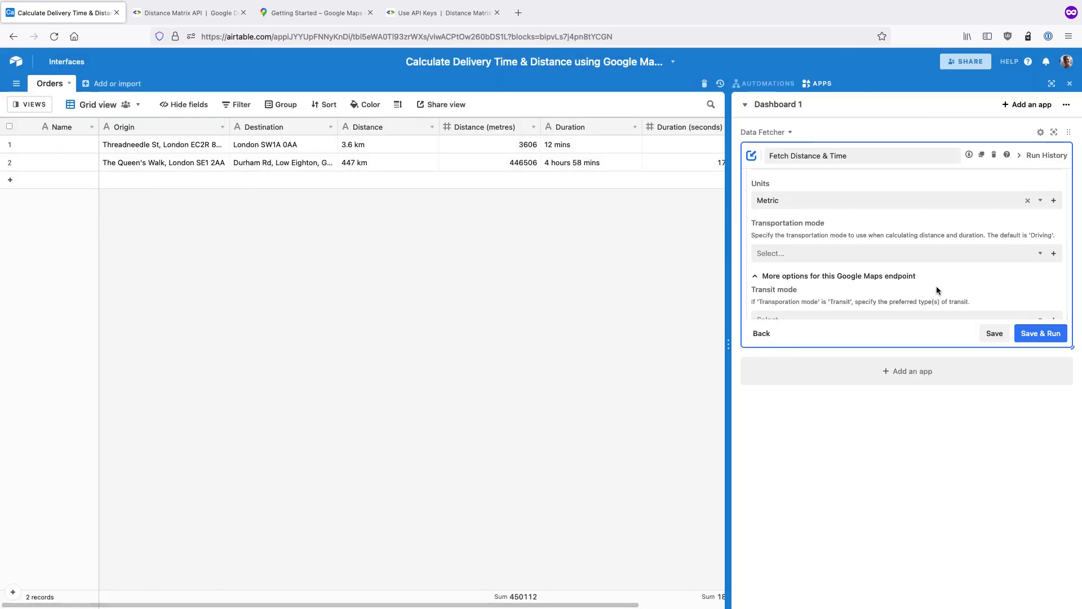
pyautogui.scroll(-1, 936, 285)
pyautogui.scroll(2, 937, 285)
pyautogui.click(991, 334)
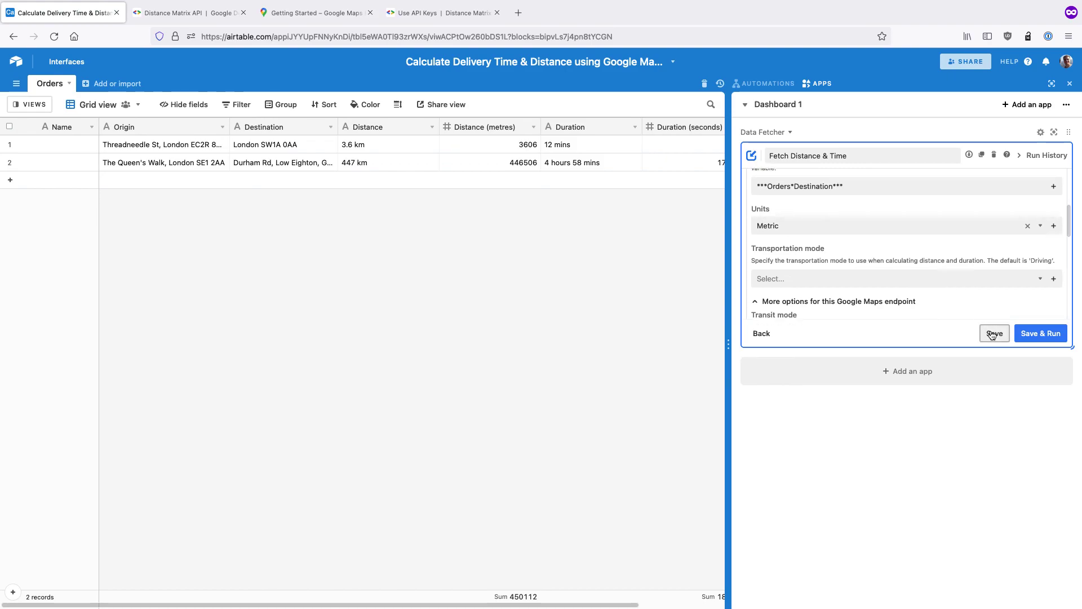